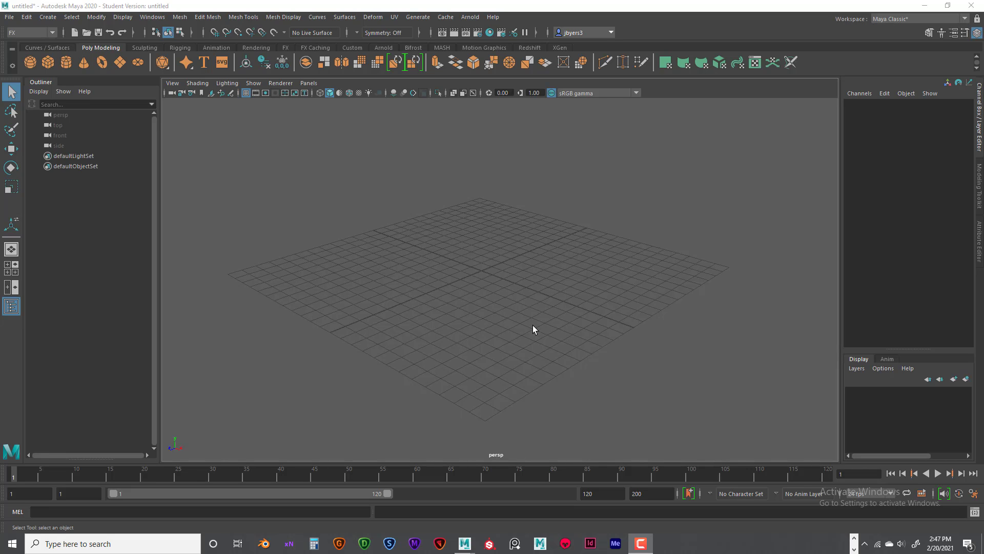
# - Create locator1 and move it high on the left to X -7.192, Y 8.152
pyautogui.keyDown('alt'); pyautogui.moveTo(529, 325); pyautogui.dragTo(523, 294); pyautogui.keyUp('alt')
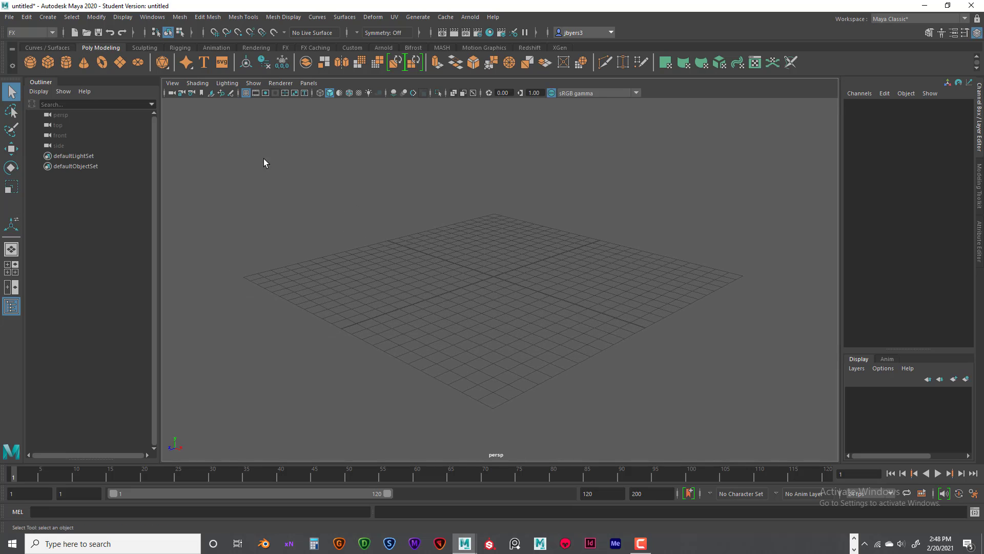
pyautogui.click(48, 18)
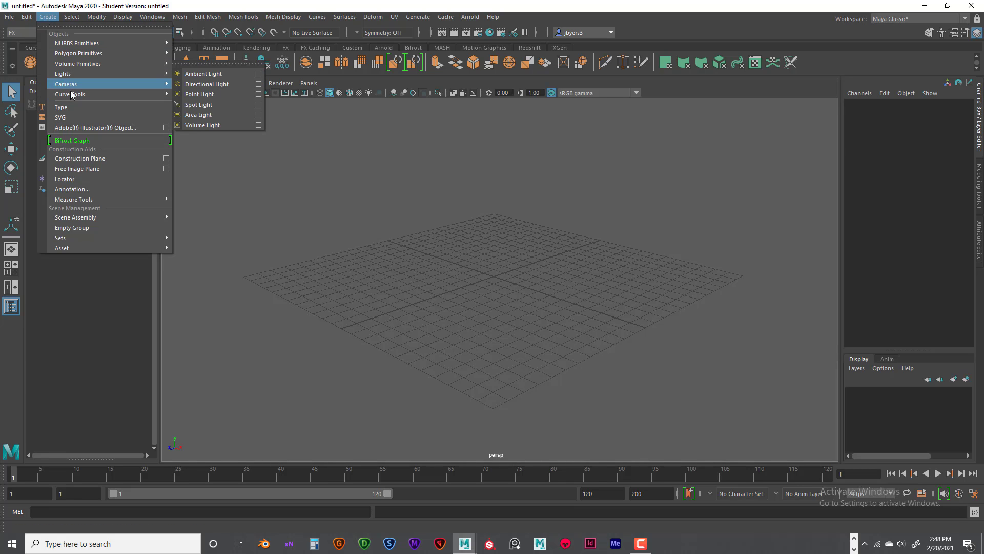
pyautogui.click(98, 179)
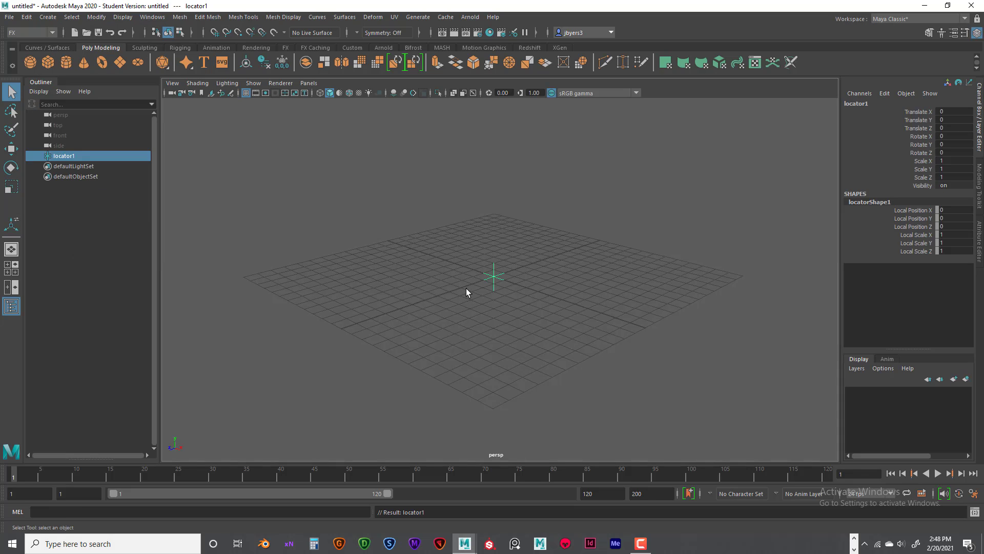
pyautogui.keyDown('alt'); pyautogui.moveTo(492, 286); pyautogui.dragTo(569, 275); pyautogui.keyUp('alt')
pyautogui.press('w')
pyautogui.moveTo(497, 226); pyautogui.dragTo(500, 102)
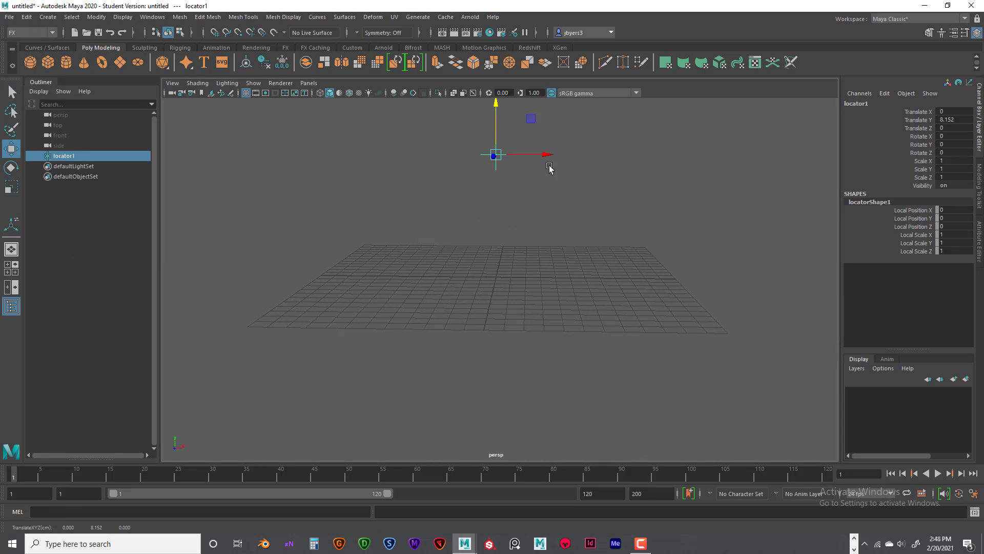
pyautogui.moveTo(549, 166); pyautogui.dragTo(468, 182)
pyautogui.keyDown('alt'); pyautogui.moveTo(468, 182); pyautogui.dragTo(496, 207, button='middle'); pyautogui.keyUp('alt')
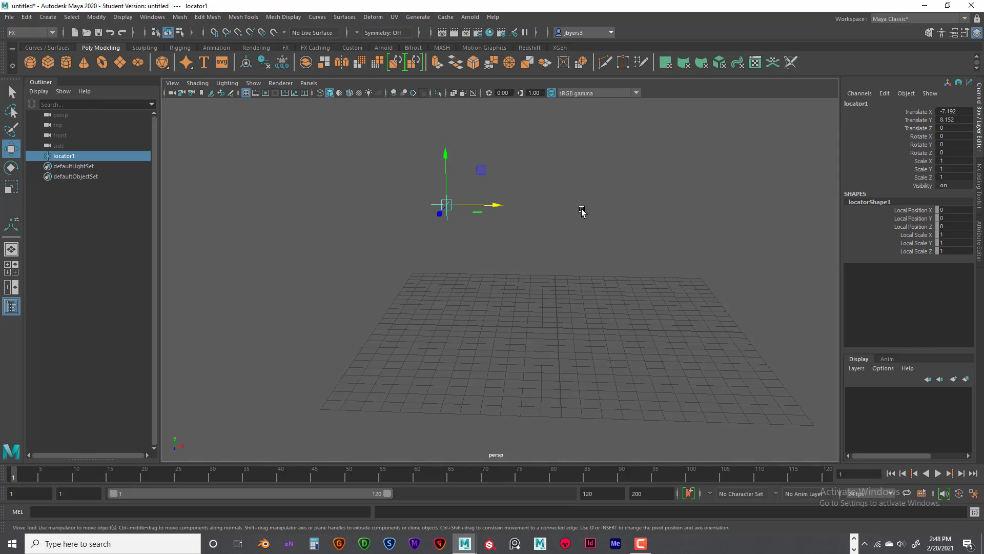
# - Duplicate it as locator2 at X 4.865, Y -0.984, then reselect locator1
pyautogui.hotkey('ctrl', 'd')
pyautogui.moveTo(497, 206); pyautogui.dragTo(694, 207)
pyautogui.moveTo(640, 159); pyautogui.dragTo(595, 298)
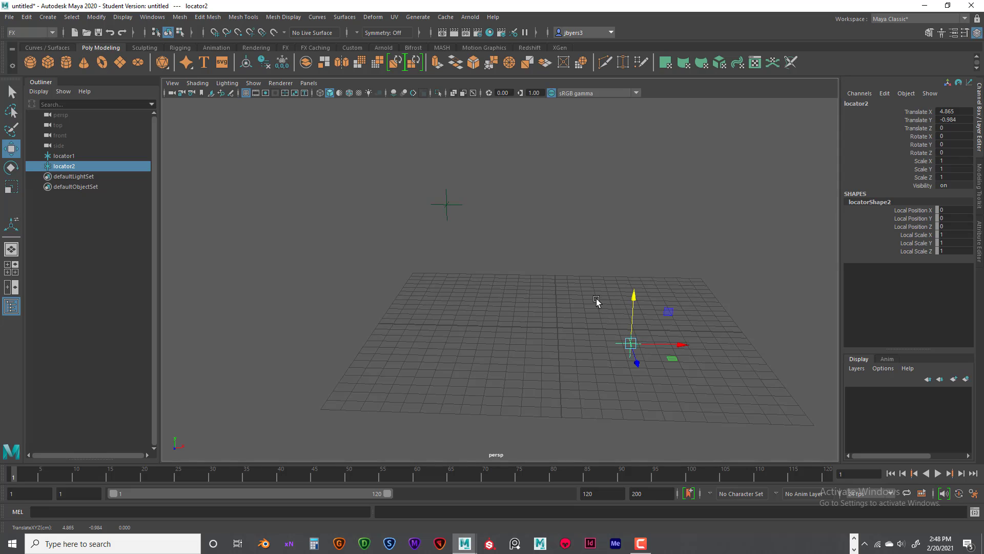
pyautogui.click(447, 203)
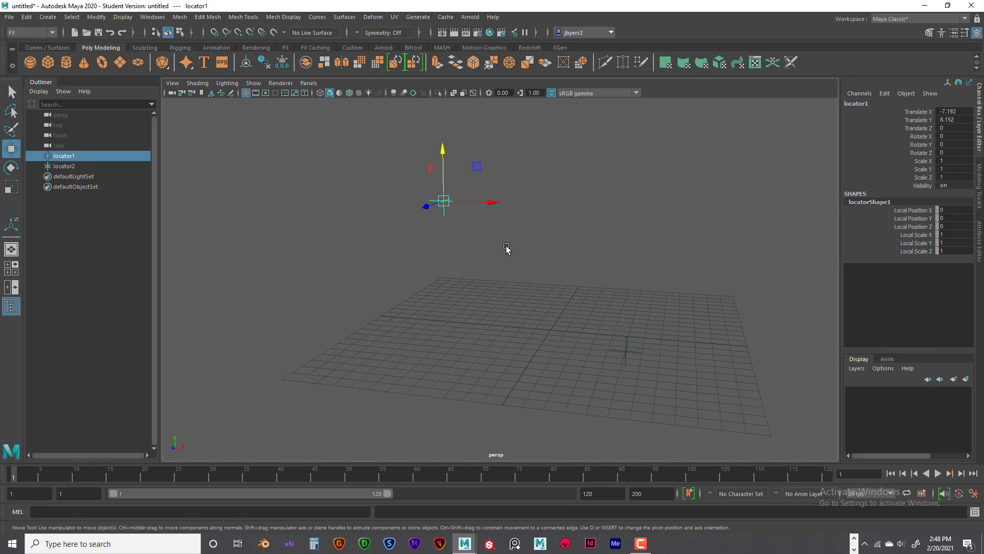
# - Select both locators and bring up the Effects > Lightning creation options
pyautogui.keyDown('shift'); pyautogui.click(631, 352); pyautogui.keyUp('shift')
pyautogui.press('space')
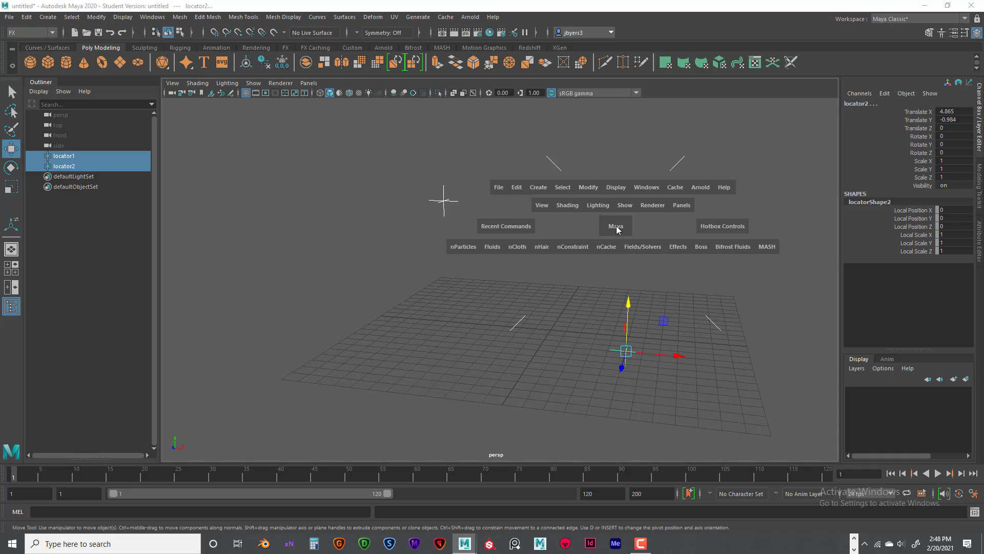
pyautogui.click(678, 249)
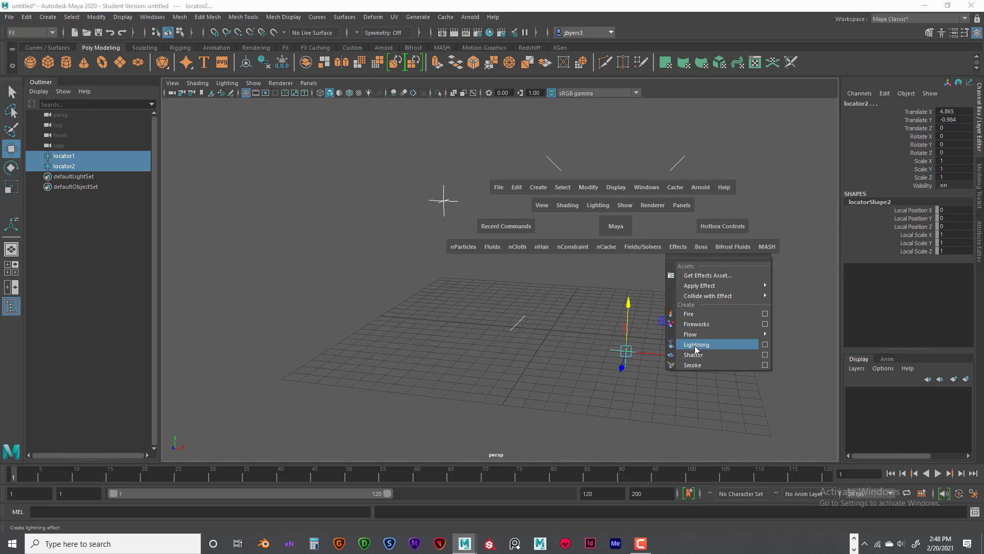
pyautogui.click(768, 343)
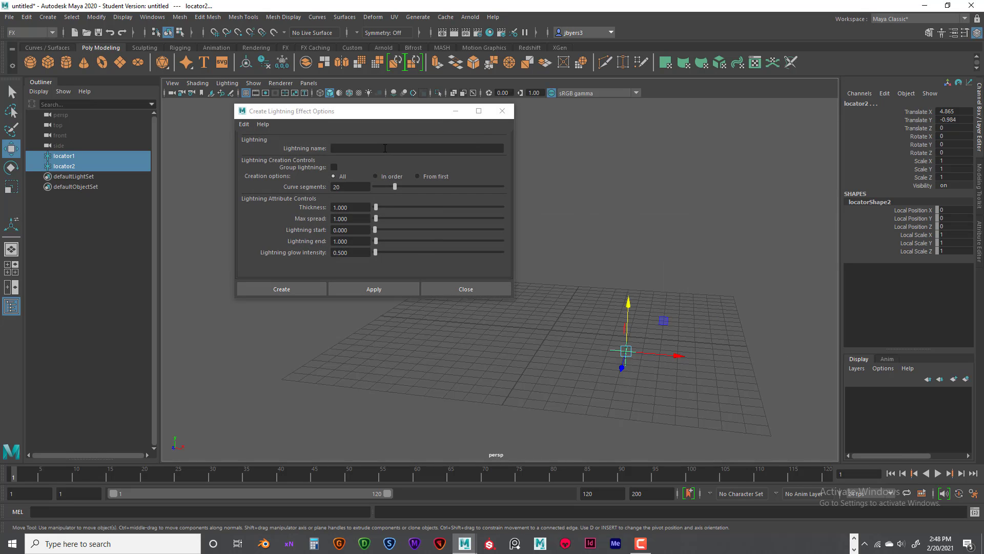
# - Set Curve segments to 30, Thickness to 0.25 and Glow intensity to 0.1
pyautogui.doubleClick(352, 186)
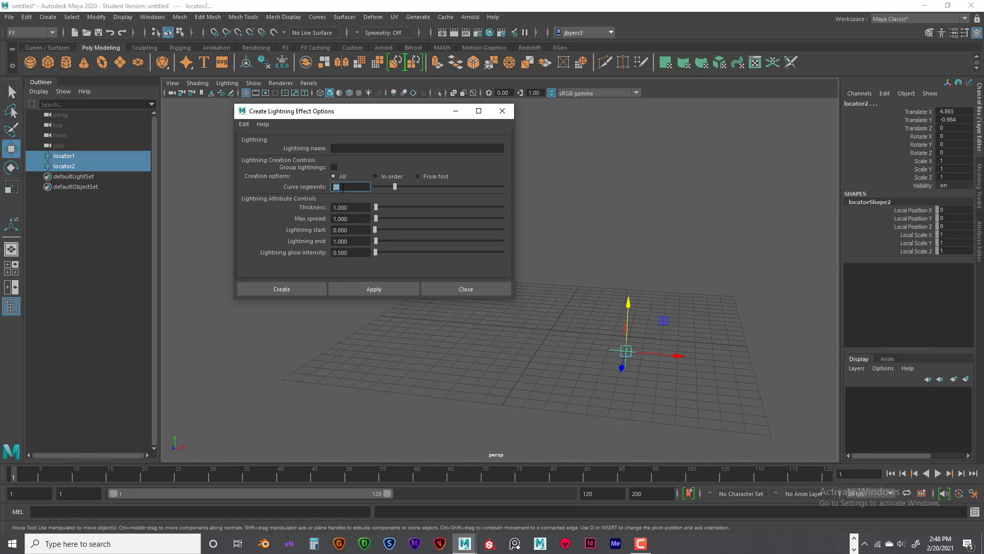
pyautogui.write('30')
pyautogui.press('Return')
pyautogui.doubleClick(333, 207)
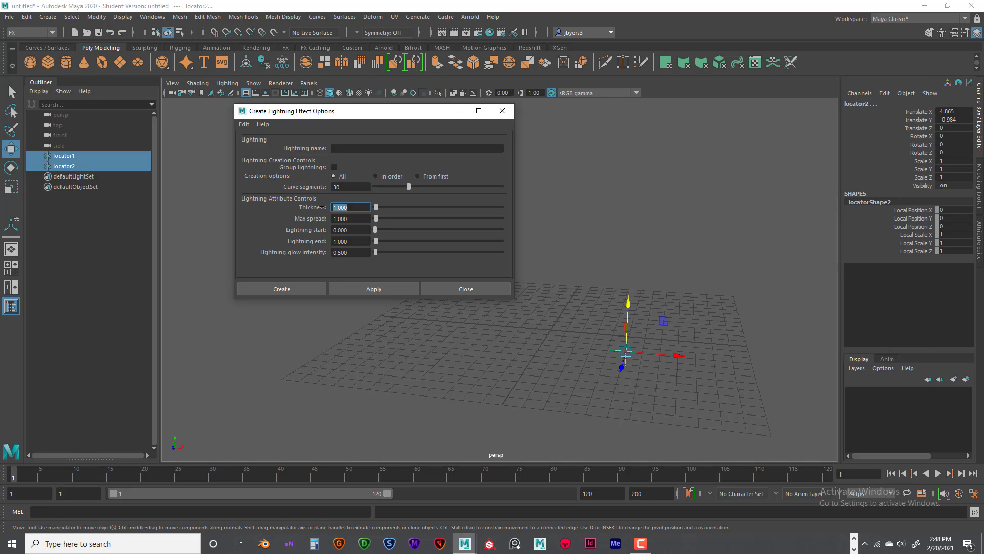
pyautogui.write('.25')
pyautogui.press('Return')
pyautogui.click(349, 250)
pyautogui.doubleClick(352, 251)
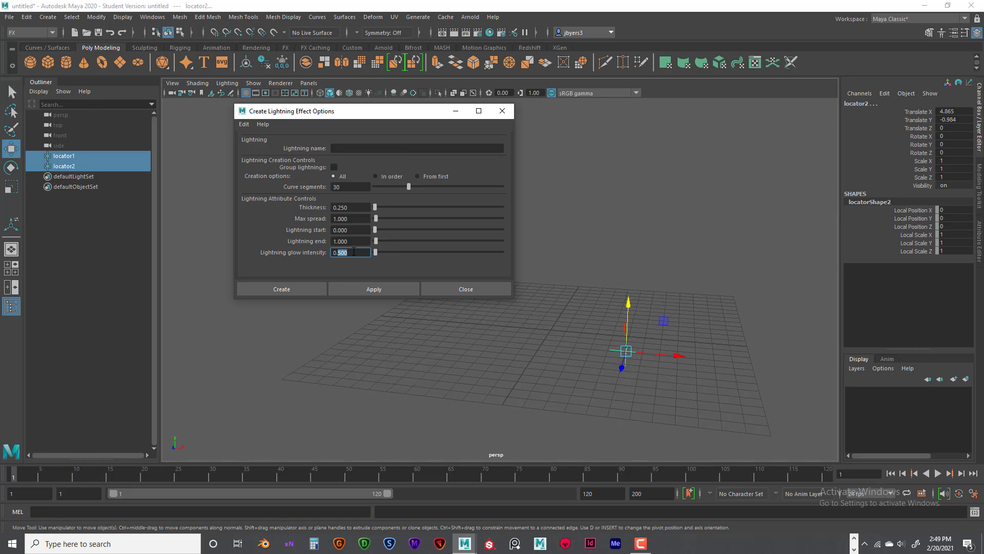
pyautogui.write('1')
pyautogui.press('Return')
# - Create Lightning1, preview its animation, and test-move locator2 before undoing
pyautogui.click(297, 288)
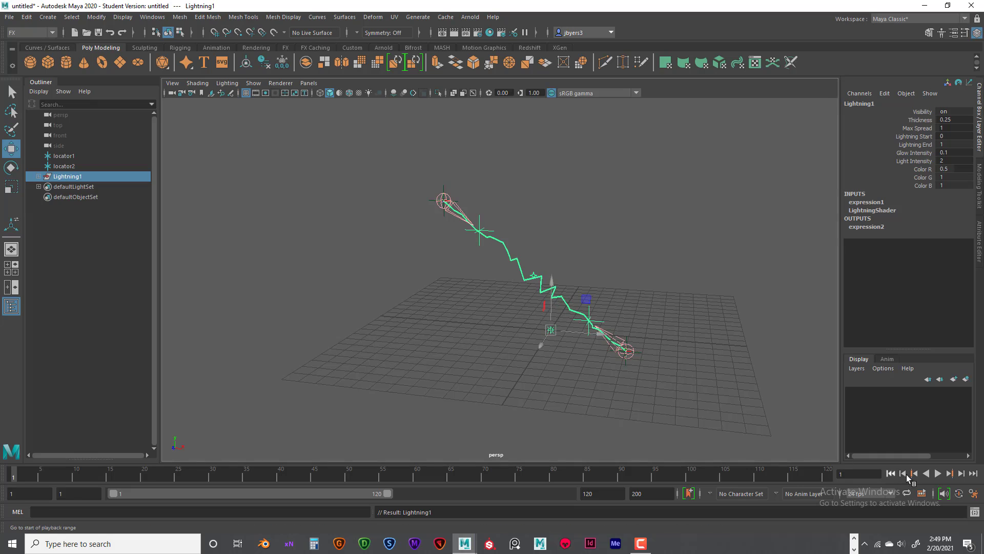
pyautogui.click(938, 473)
pyautogui.click(938, 473)
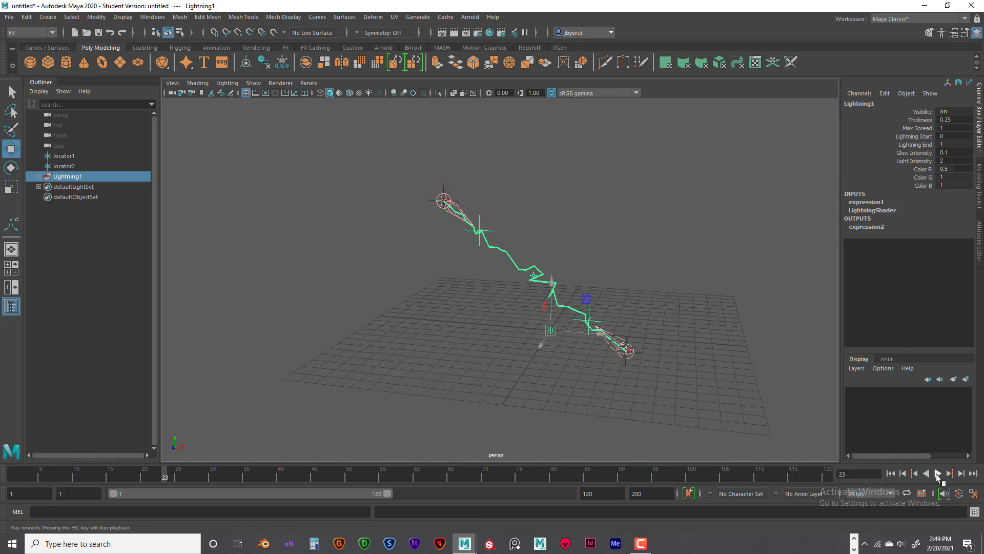
pyautogui.click(642, 352)
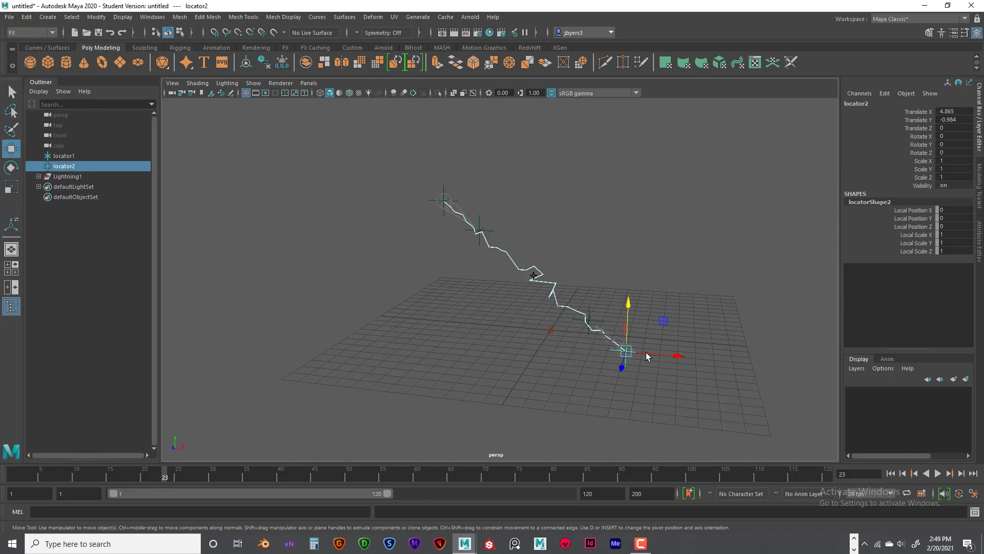
pyautogui.moveTo(640, 353); pyautogui.dragTo(623, 328)
pyautogui.hotkey('ctrl', 'z')
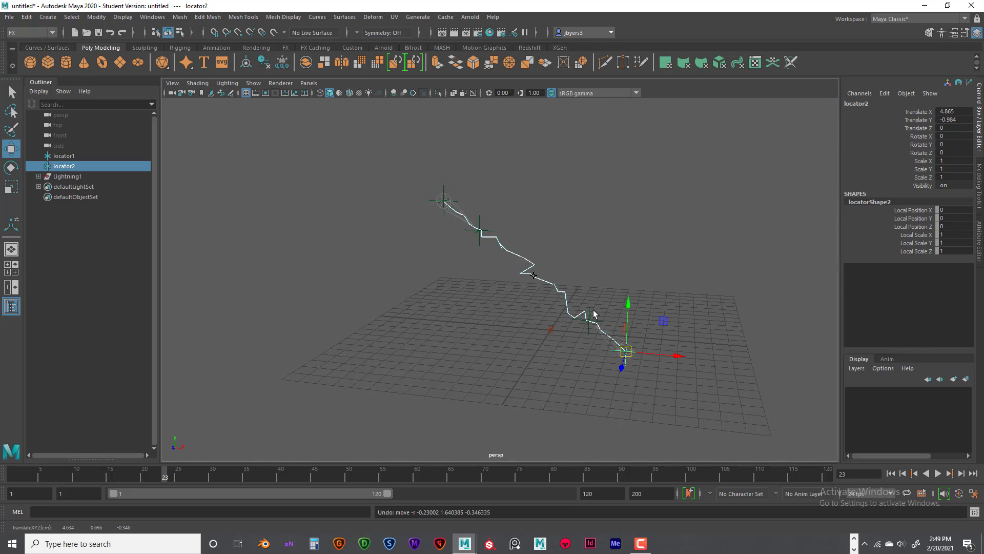
# - Expand Lightning1 in the Outliner and select pointLight1's Intensity channel
pyautogui.click(38, 176)
pyautogui.click(68, 215)
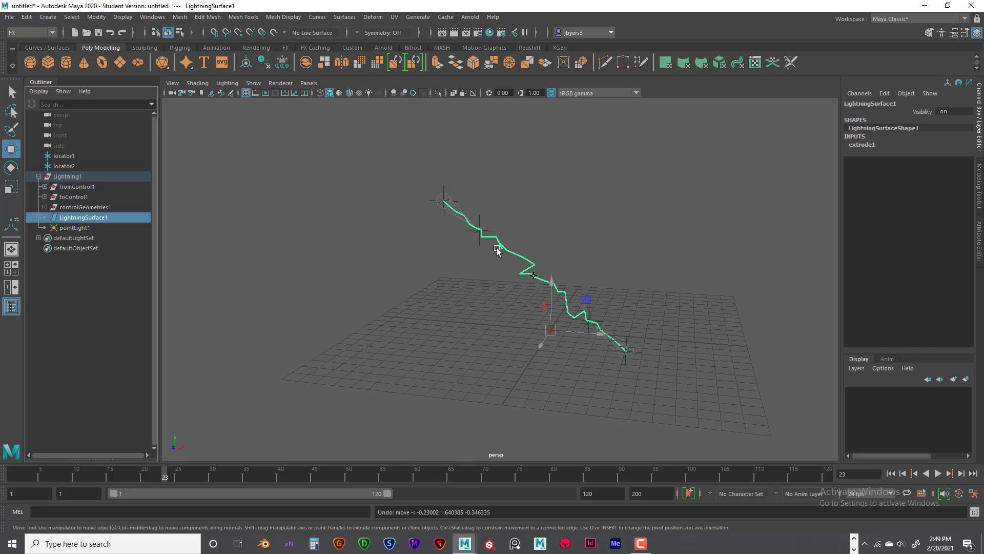
pyautogui.click(65, 229)
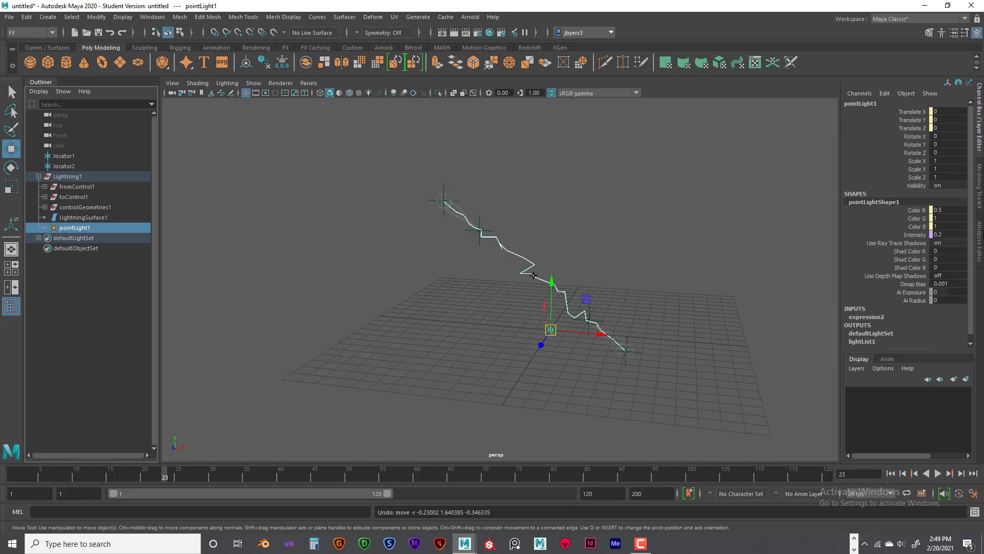
pyautogui.click(916, 236)
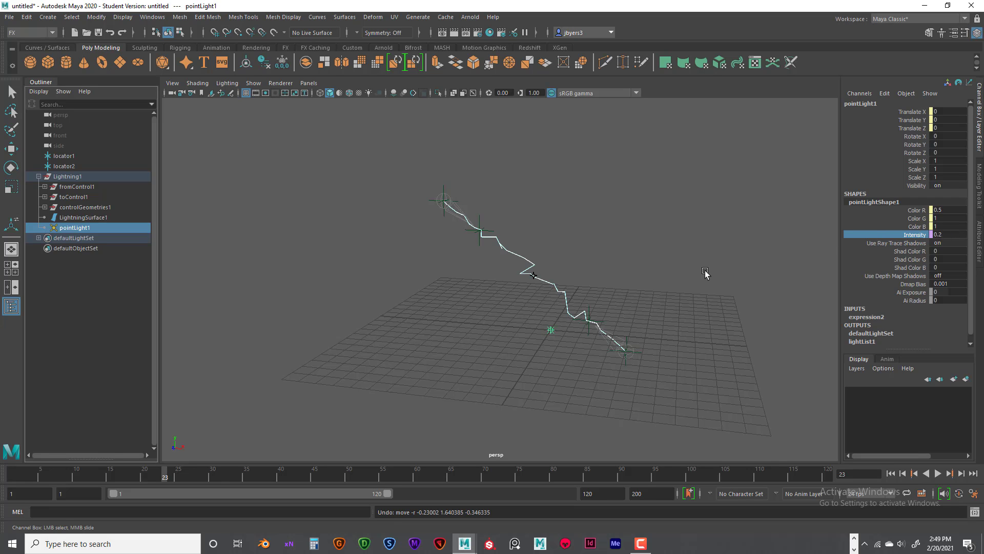
# - Switch to Maya Software with Production Quality and High edge anti-aliasing
pyautogui.moveTo(556, 258)
pyautogui.keyDown('alt'); pyautogui.mouseDown()
pyautogui.moveTo(580, 258)
pyautogui.moveTo(549, 254)
pyautogui.mouseUp(); pyautogui.keyUp('alt')
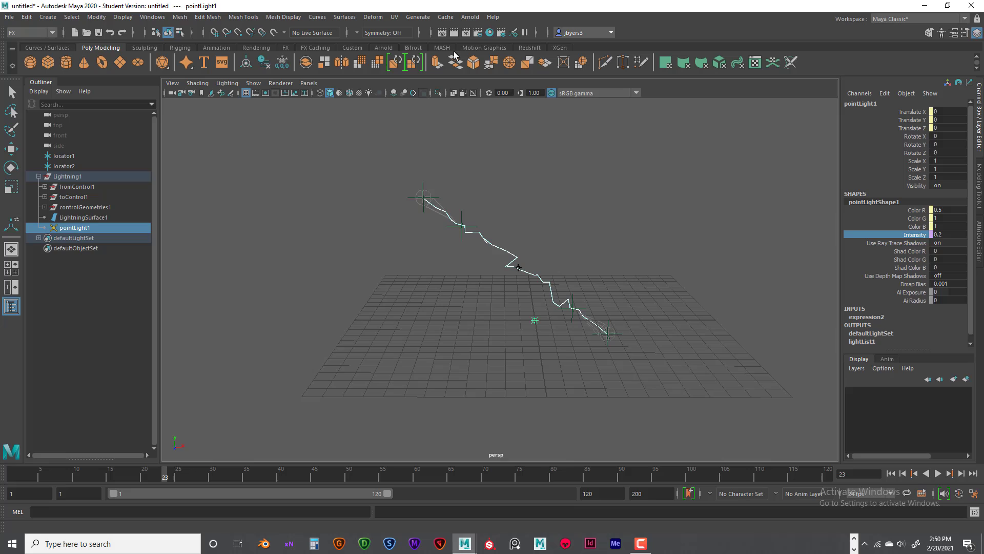
pyautogui.click(479, 32)
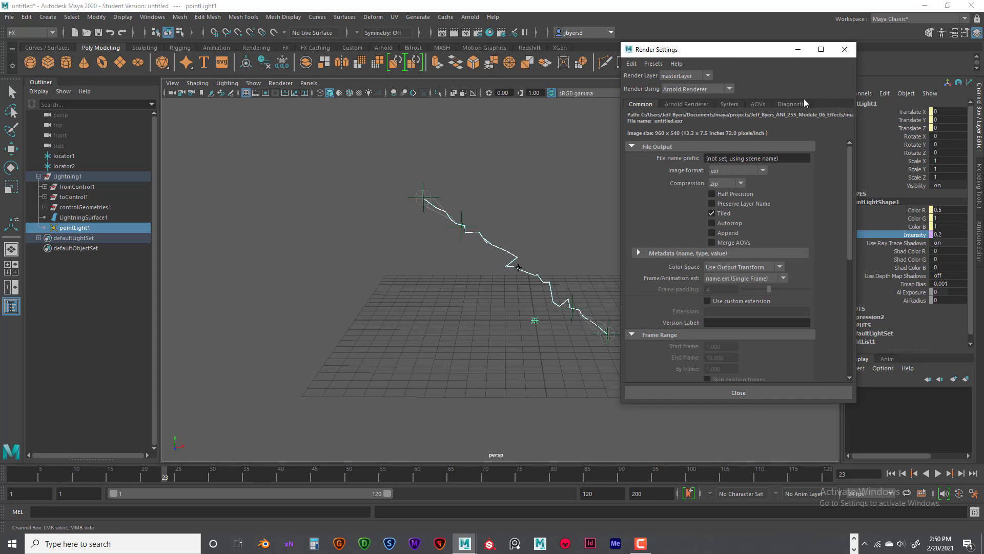
pyautogui.moveTo(775, 57); pyautogui.dragTo(665, 64)
pyautogui.click(587, 112)
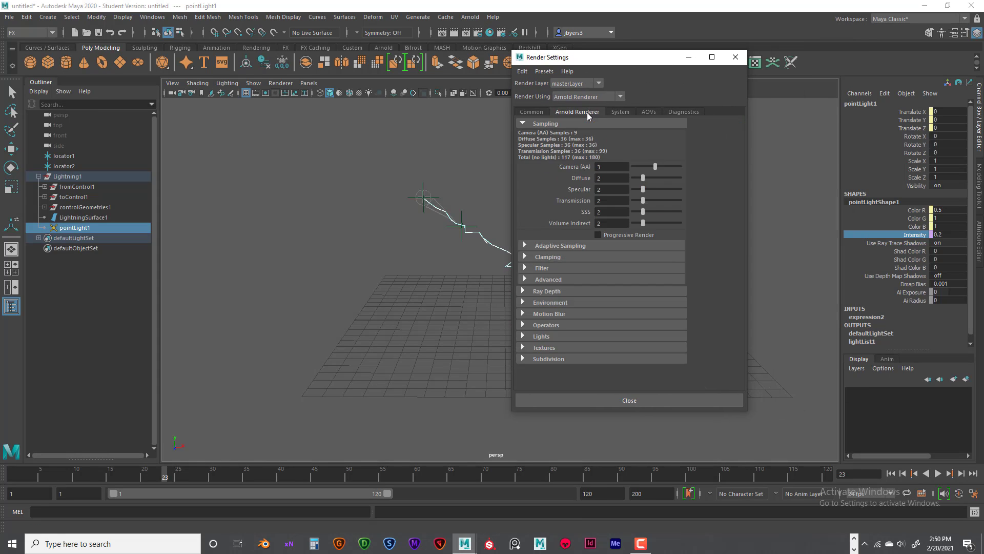
pyautogui.click(584, 96)
pyautogui.click(579, 107)
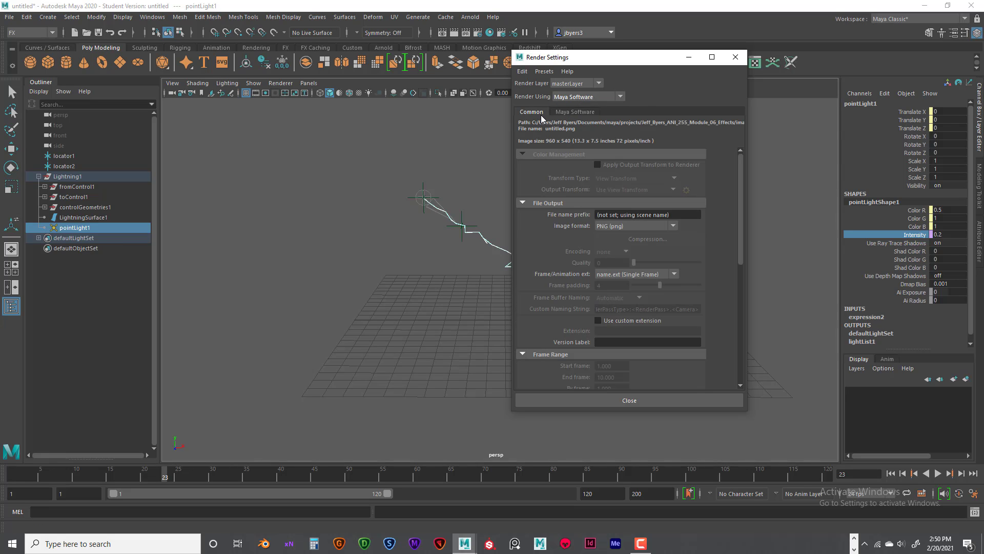
pyautogui.click(568, 113)
pyautogui.click(625, 135)
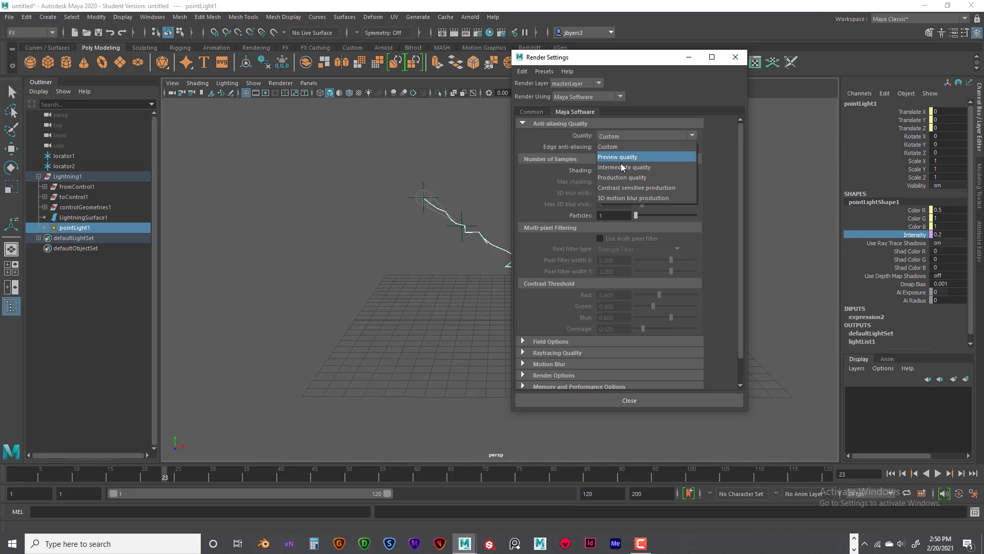
pyautogui.click(619, 177)
pyautogui.click(615, 147)
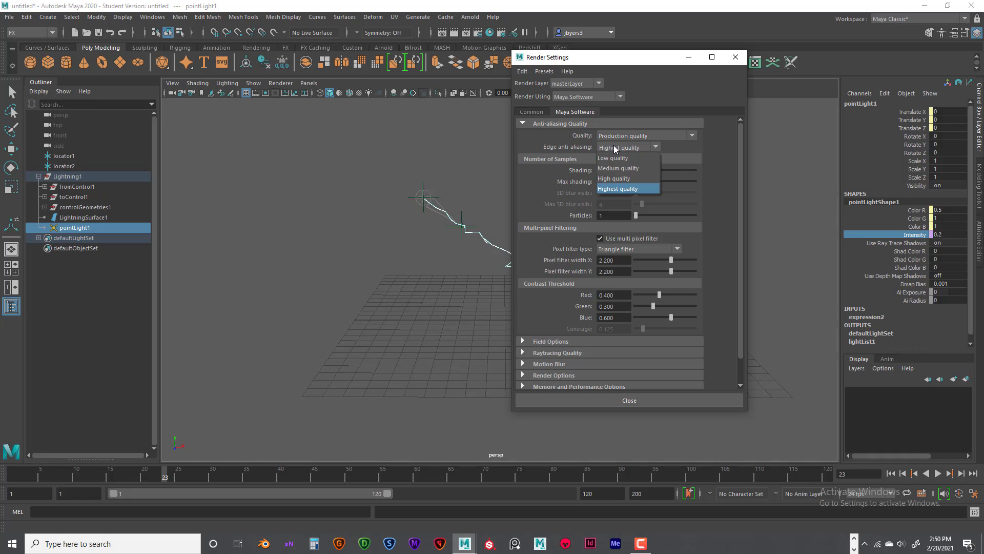
pyautogui.click(607, 177)
# - Review the common render settings, then render a test frame of the glowing bolt
pyautogui.click(531, 112)
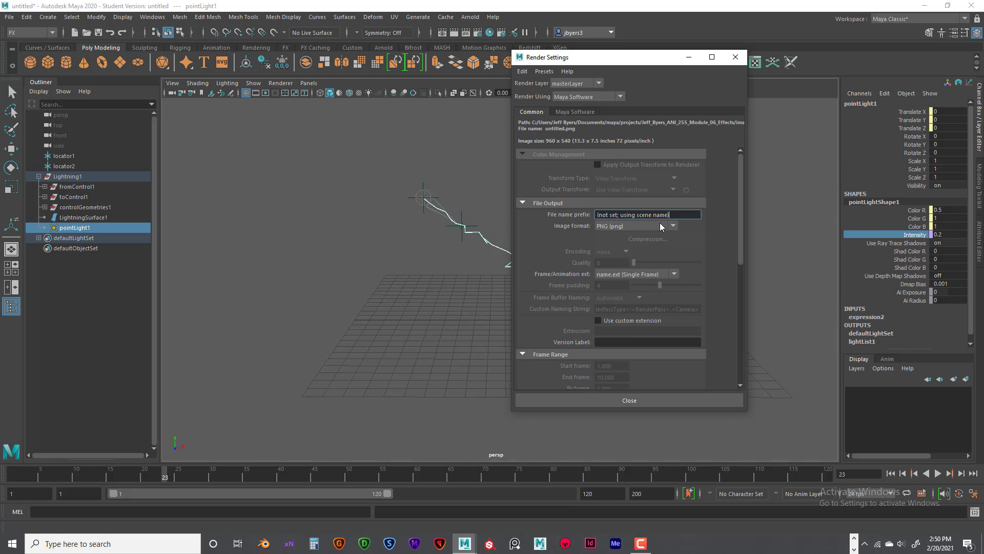
pyautogui.scroll(-5, 658, 225)
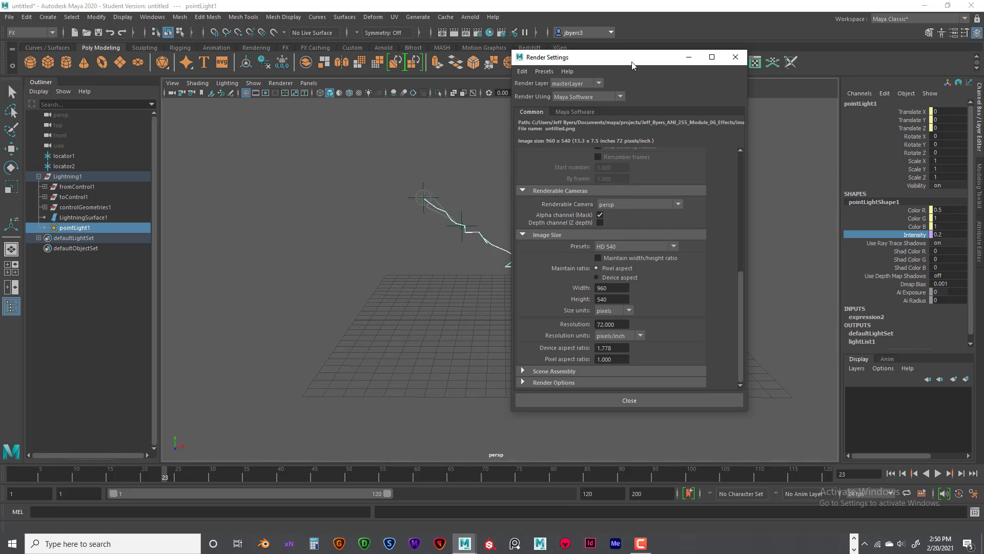
pyautogui.click(735, 57)
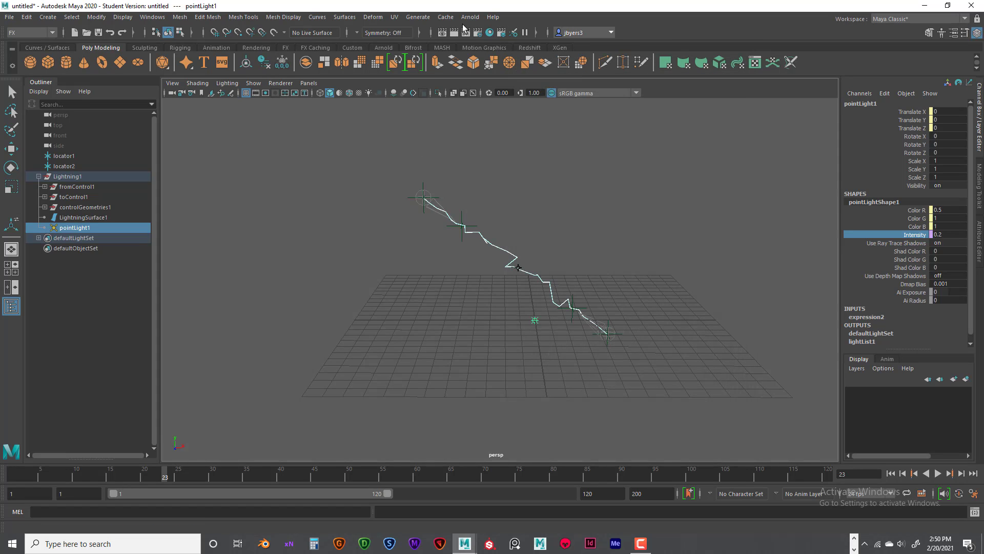
pyautogui.click(454, 32)
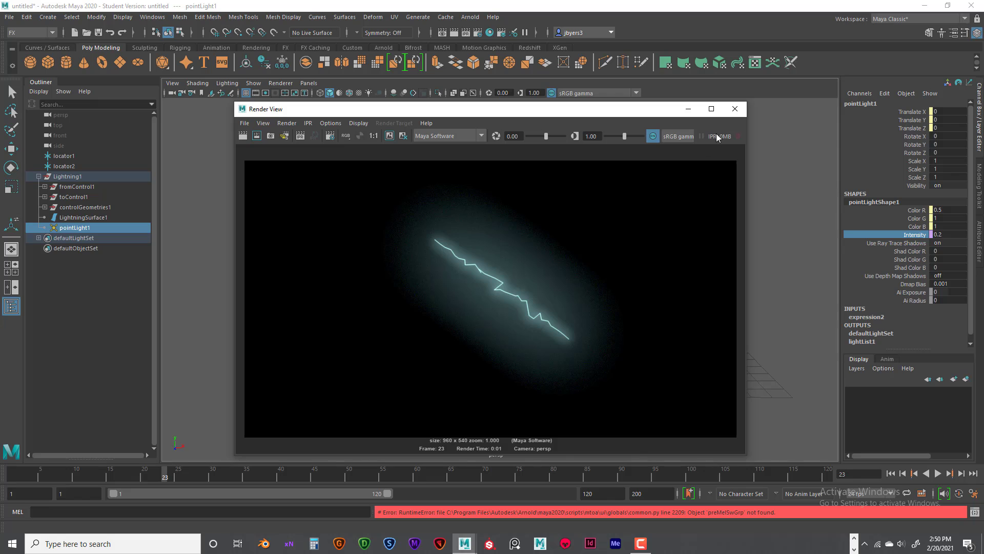
pyautogui.click(735, 109)
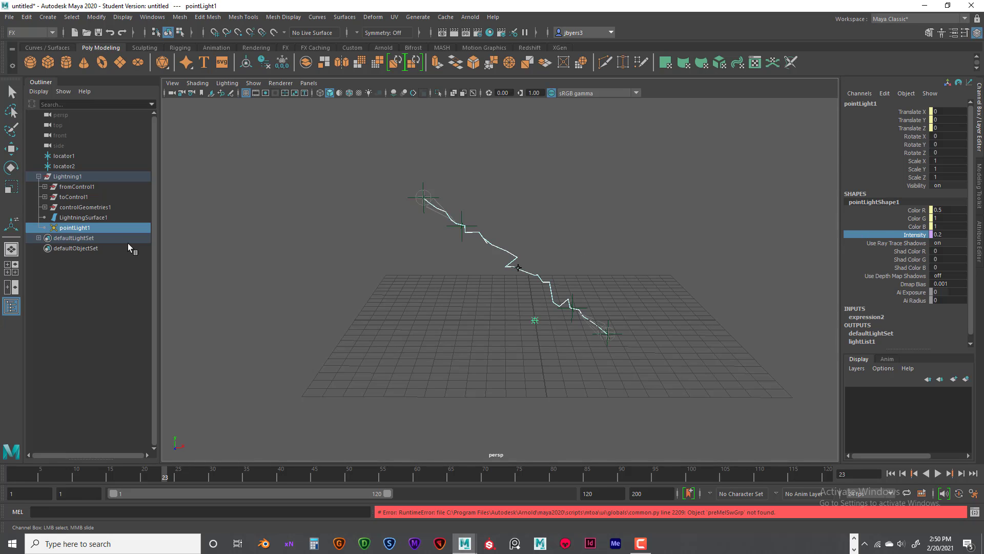
# - Select LightningSurface1 and show its LightningShader attributes in the Attribute Editor
pyautogui.click(84, 216)
pyautogui.press('w')
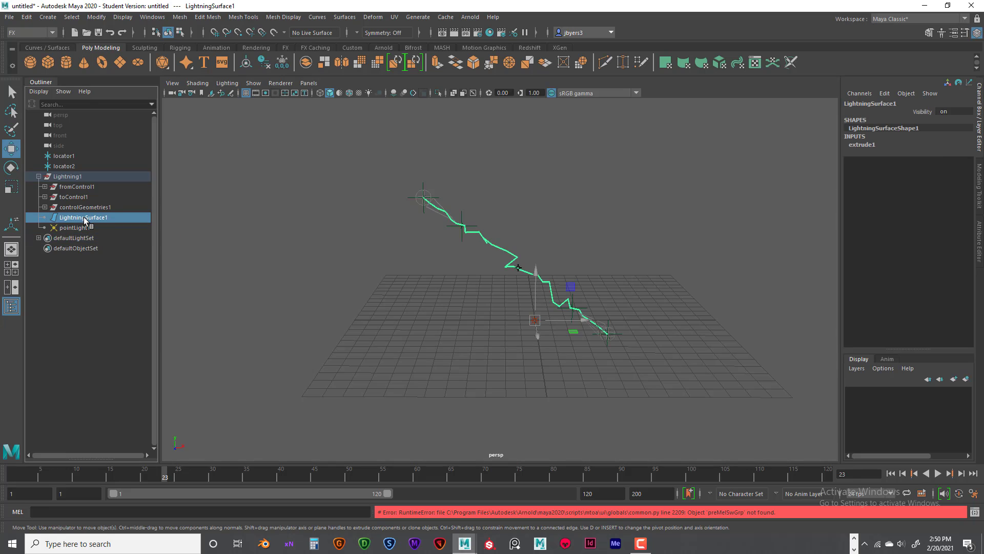
pyautogui.hotkey('ctrl', 'a')
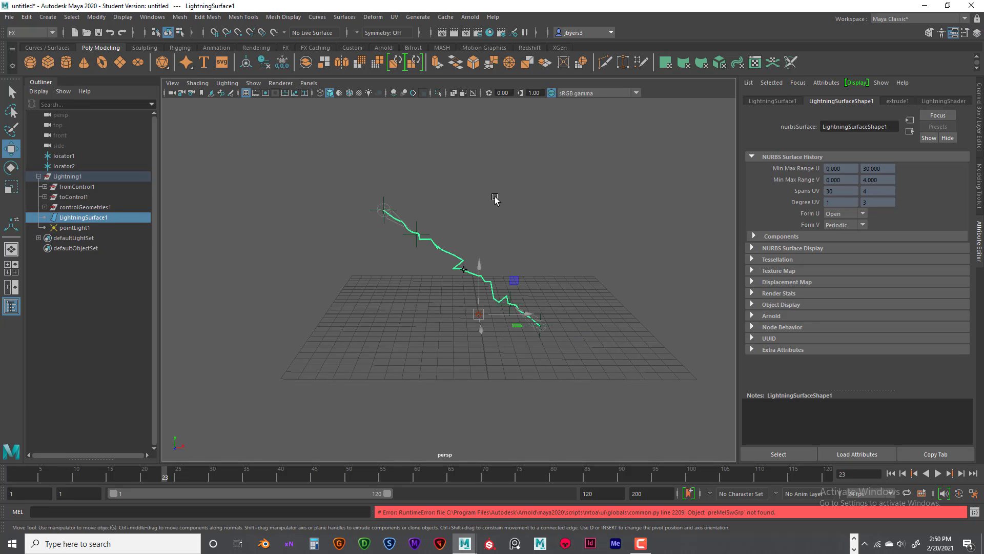
pyautogui.click(893, 101)
pyautogui.click(793, 102)
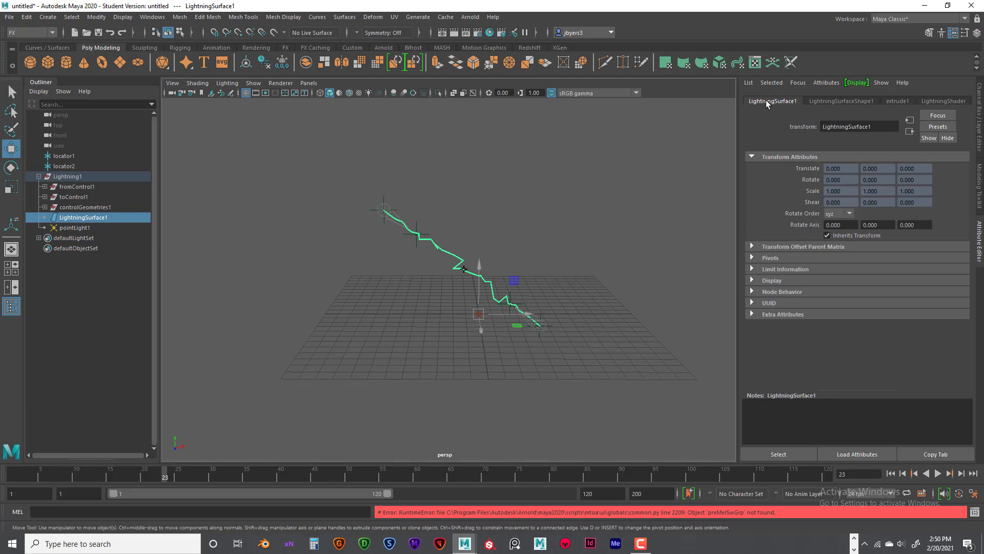
pyautogui.click(926, 100)
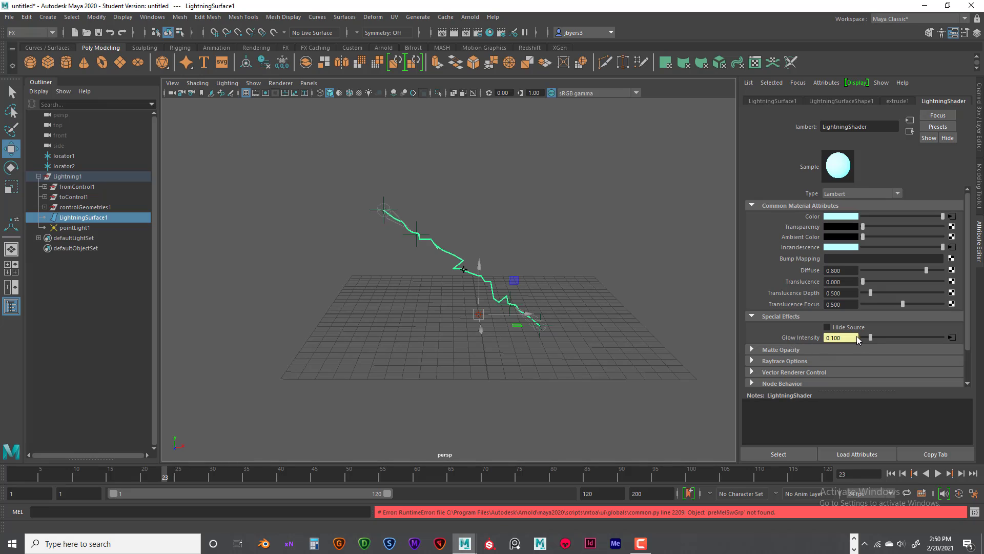
# - Break the Glow Intensity connection, leaving it at 0.000
pyautogui.rightClick(795, 336)
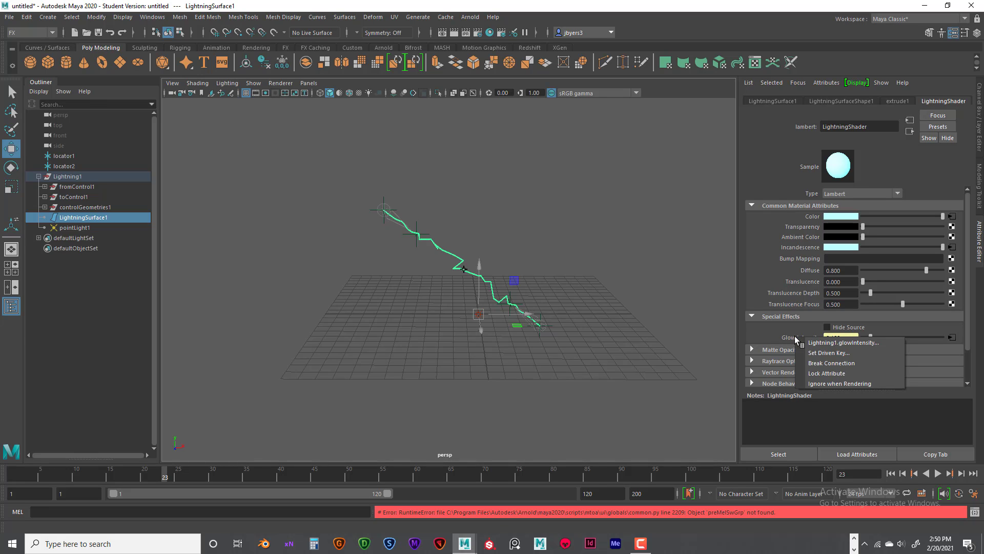
pyautogui.click(815, 364)
pyautogui.doubleClick(823, 336)
pyautogui.click(841, 338)
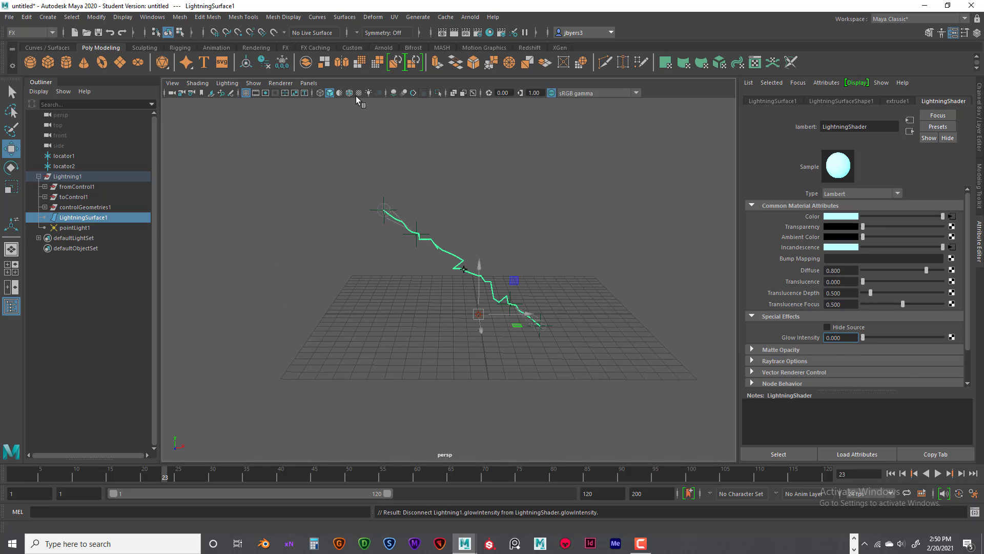
# - Re-render to see the bolt without glow, then select pointLight1
pyautogui.click(453, 31)
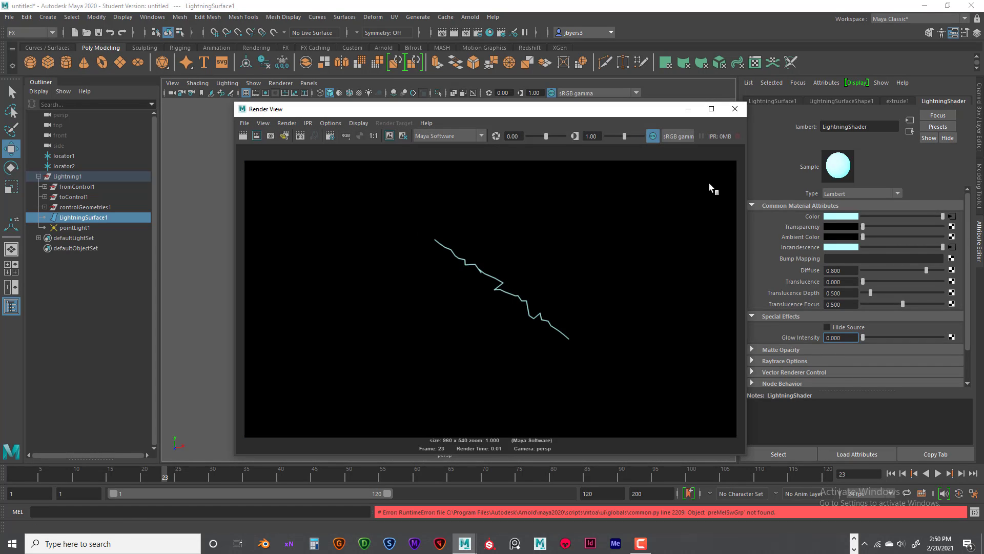
pyautogui.click(733, 110)
pyautogui.click(479, 329)
pyautogui.click(478, 314)
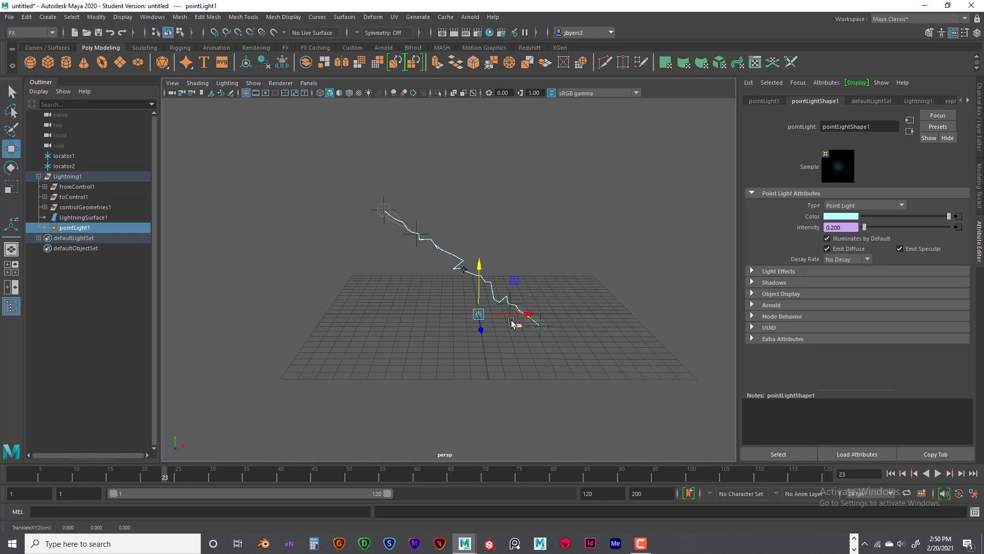
# - Delete the expression on pointLight1's Intensity, leaving it at 1.000
pyautogui.moveTo(486, 312); pyautogui.dragTo(486, 313)
pyautogui.rightClick(810, 229)
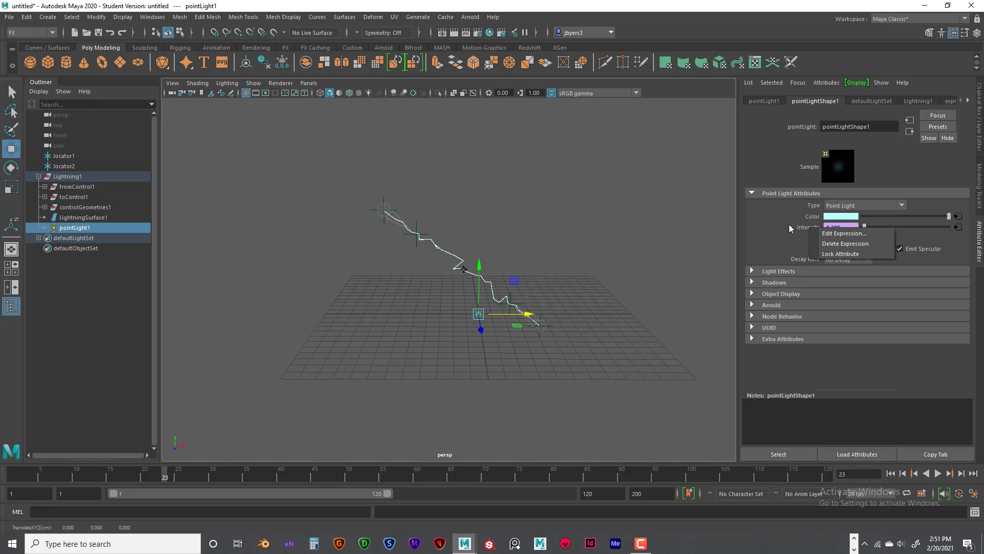
pyautogui.click(802, 229)
pyautogui.rightClick(803, 229)
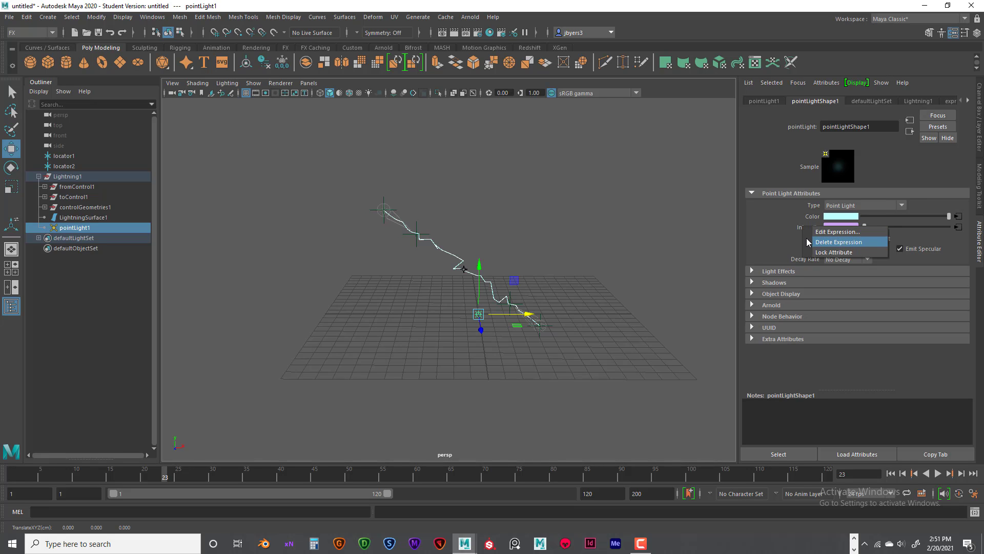
pyautogui.click(851, 239)
# - Break pointLight1's Translate XYZ connections and move it to X -3.58, Y 2.357
pyautogui.moveTo(479, 265); pyautogui.dragTo(484, 241)
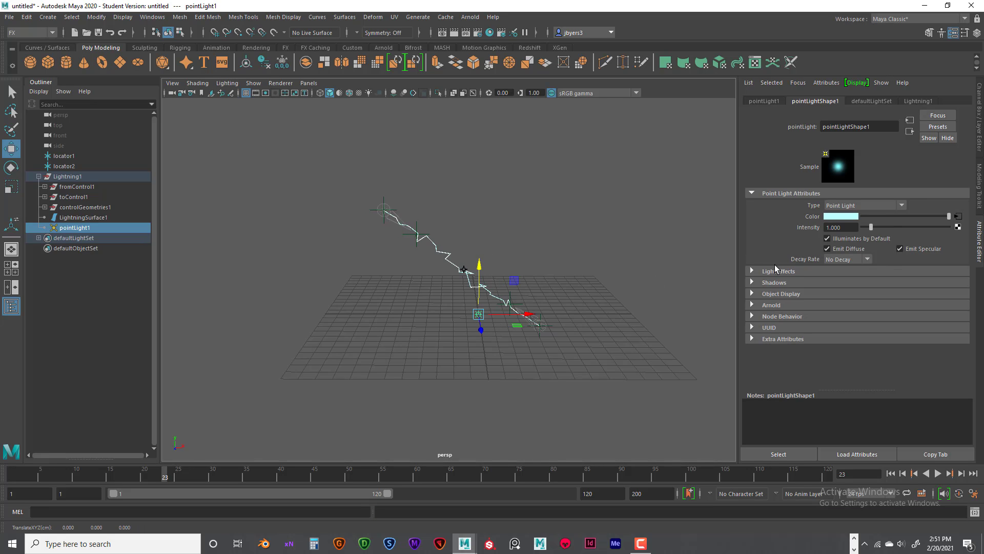
pyautogui.hotkey('ctrl', 'a')
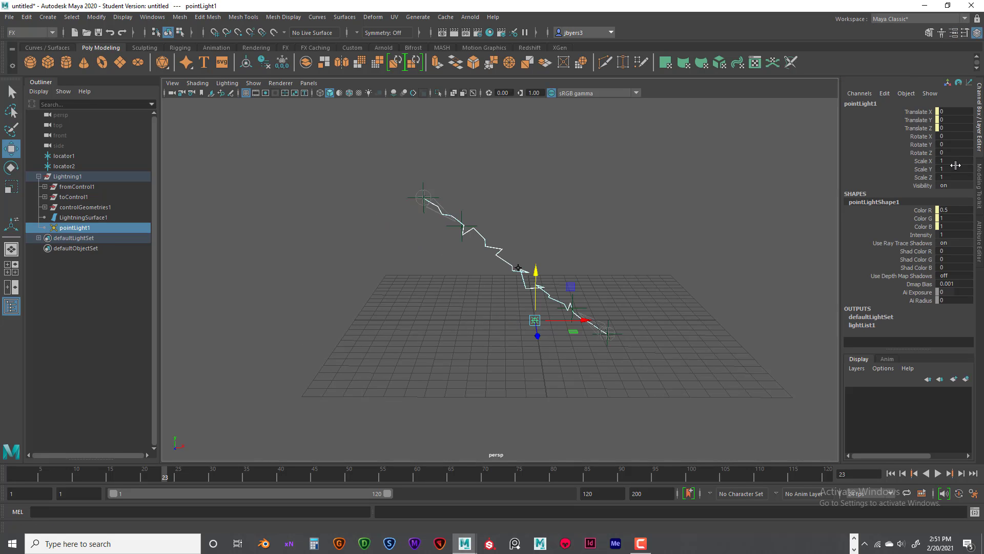
pyautogui.moveTo(922, 112); pyautogui.dragTo(920, 128)
pyautogui.rightClick(896, 113)
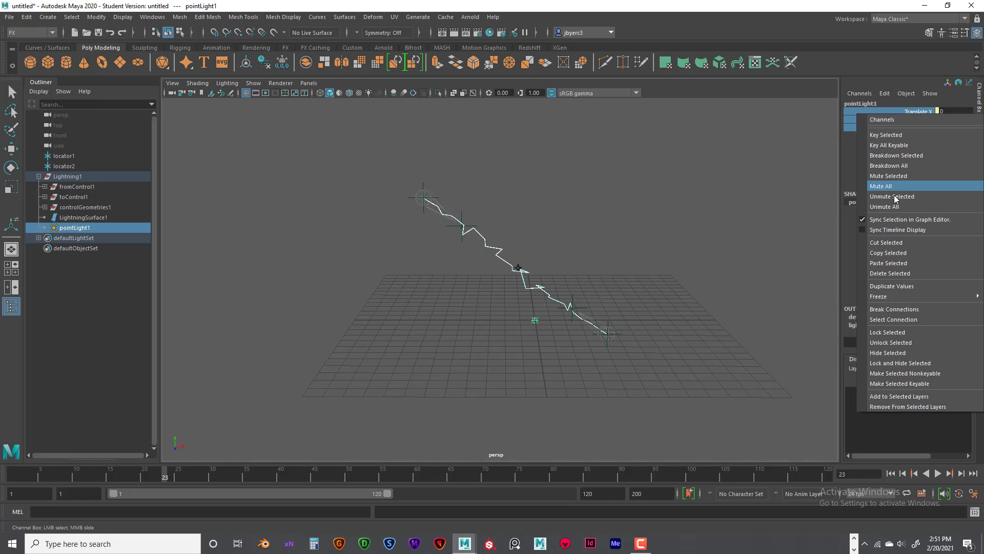
pyautogui.click(908, 310)
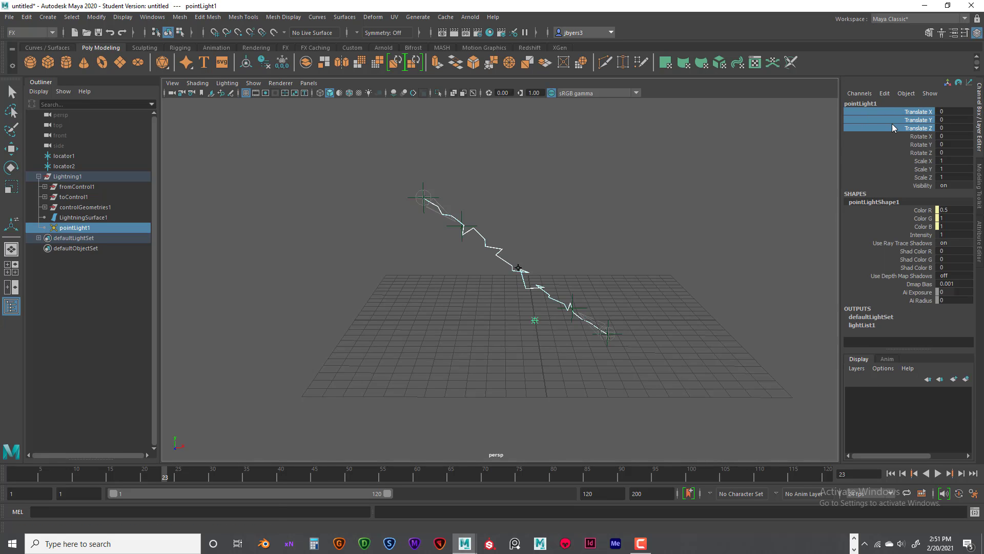
pyautogui.press('w')
pyautogui.moveTo(584, 320); pyautogui.dragTo(530, 319)
pyautogui.moveTo(481, 287); pyautogui.dragTo(481, 253)
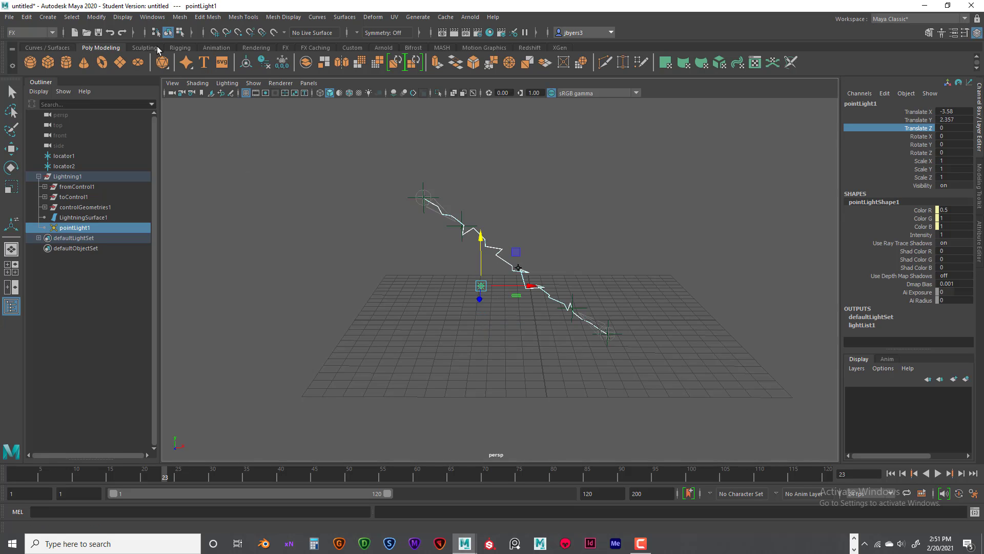
# - Add a plane scaled to 26.28 as a floor, render it, then select pointLight1
pyautogui.click(120, 62)
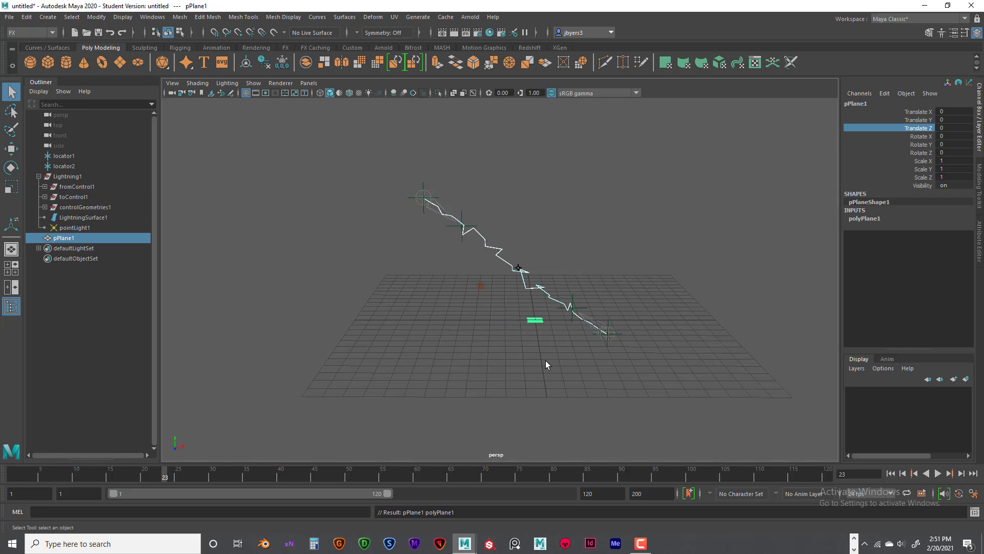
pyautogui.press('r')
pyautogui.moveTo(534, 320); pyautogui.dragTo(803, 325)
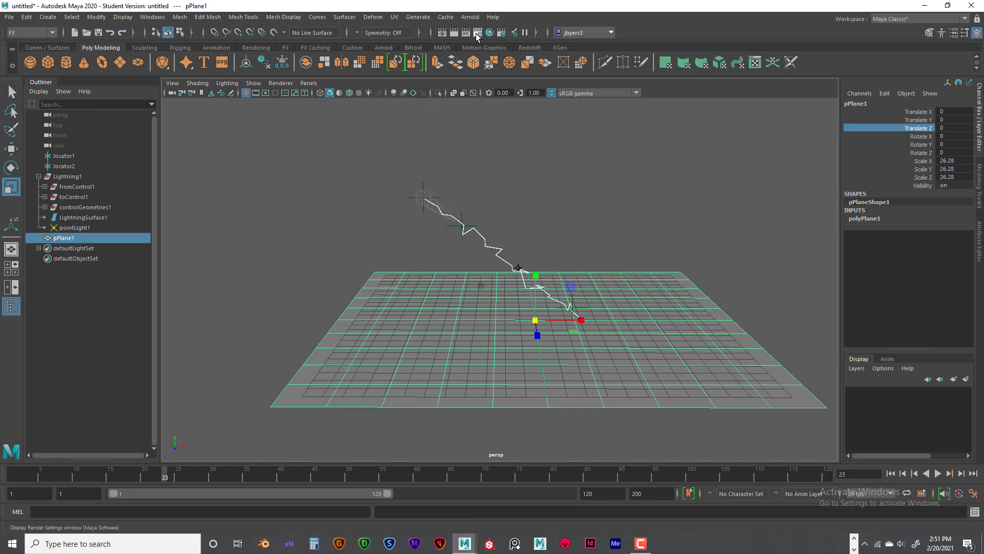
pyautogui.click(454, 33)
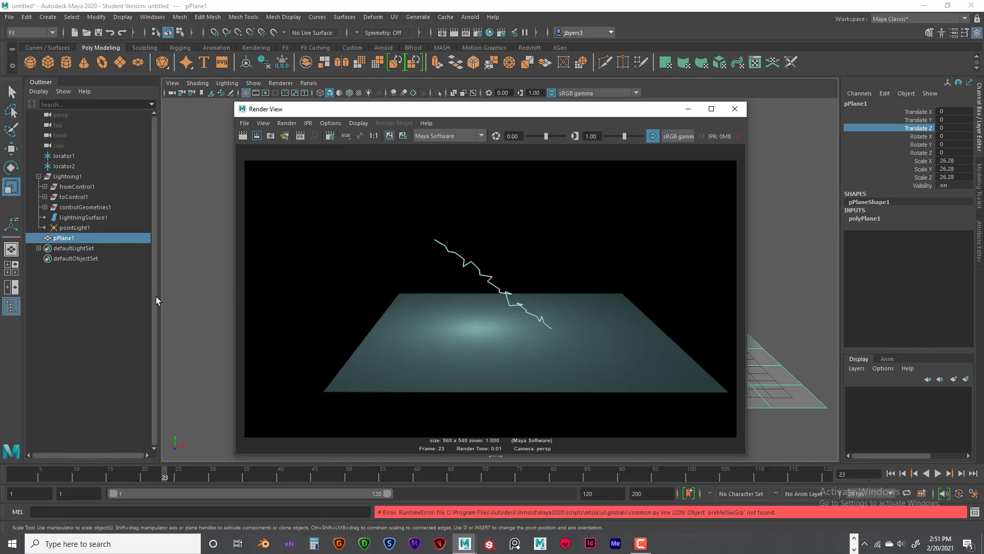
pyautogui.click(63, 227)
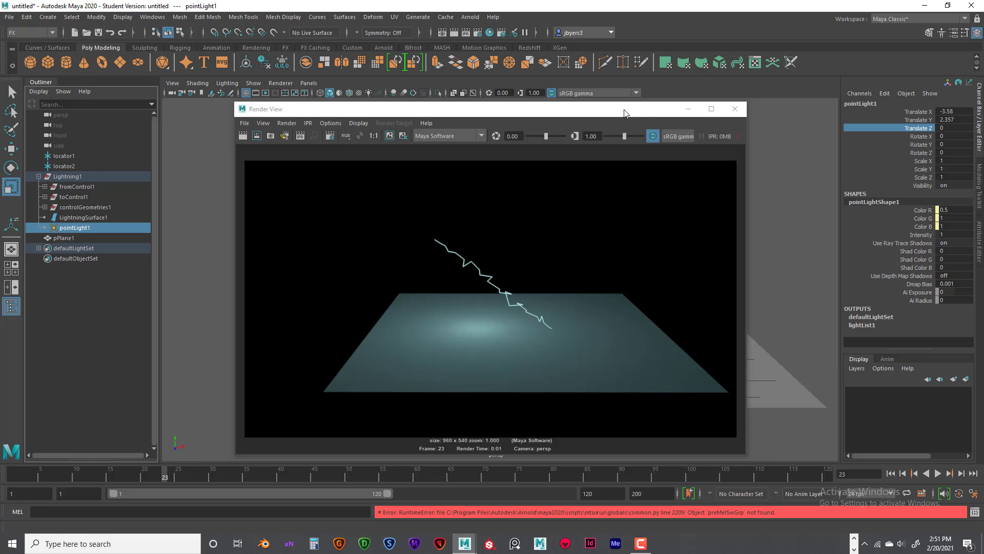
# - Select Lightning1 and show the LightningShader attributes
pyautogui.moveTo(610, 109); pyautogui.dragTo(555, 85)
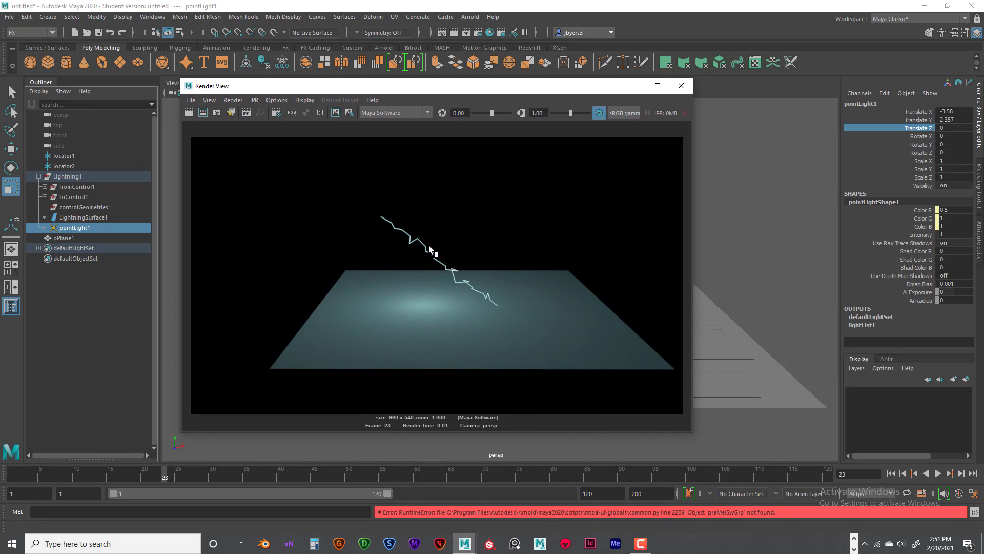
pyautogui.click(65, 177)
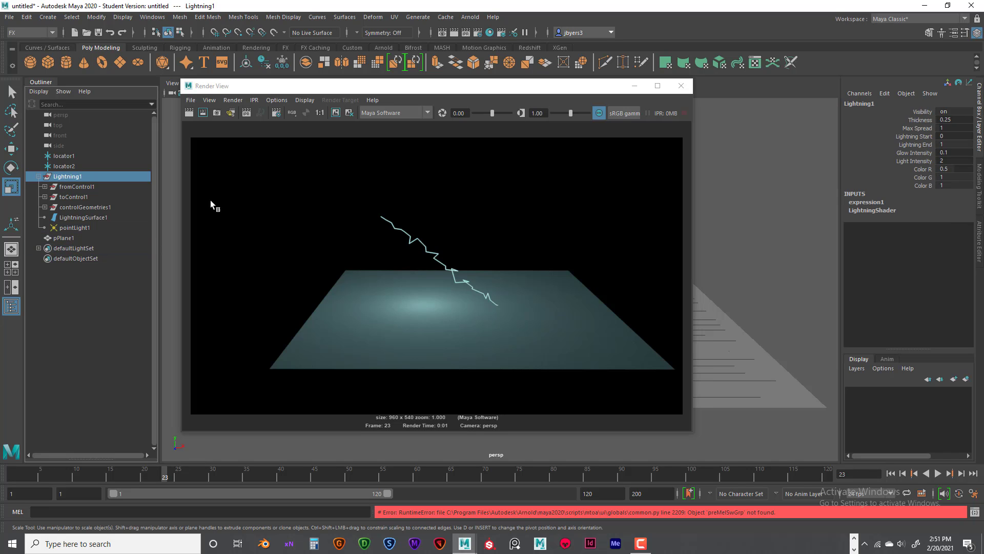
pyautogui.hotkey('ctrl', 'a')
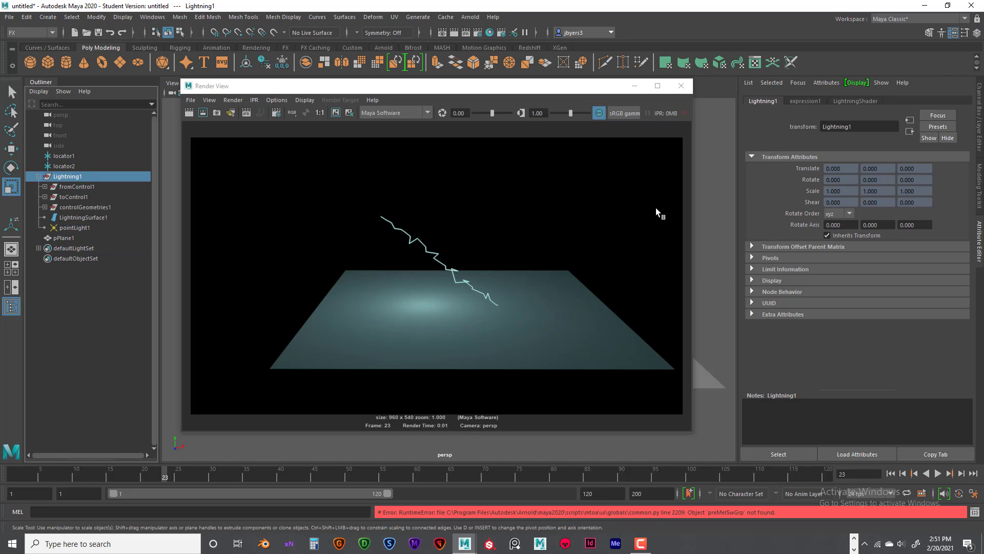
pyautogui.click(823, 101)
pyautogui.click(848, 101)
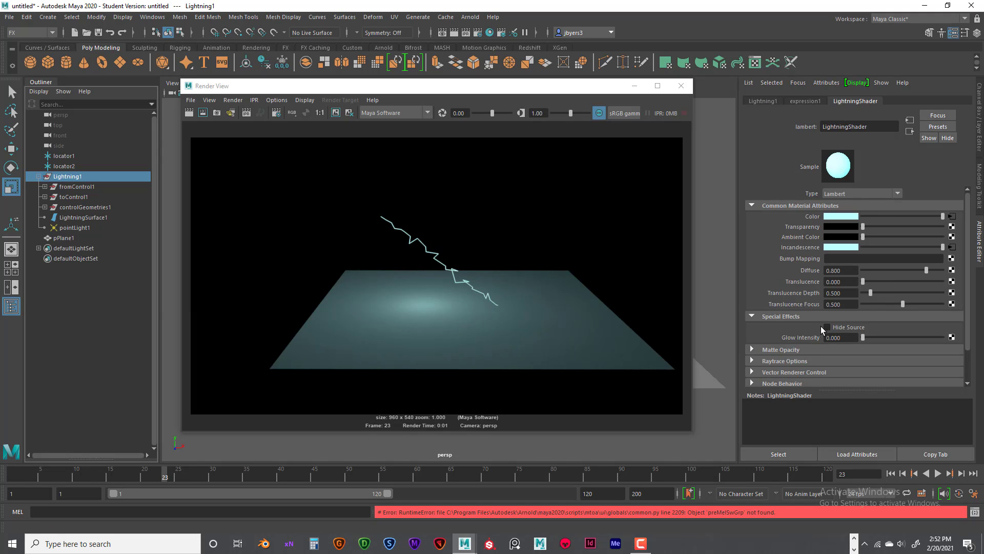
# - Set the shader's Glow Intensity to 0.05 and re-render
pyautogui.click(844, 337)
pyautogui.write('.05')
pyautogui.press('Return')
pyautogui.click(334, 112)
pyautogui.click(190, 113)
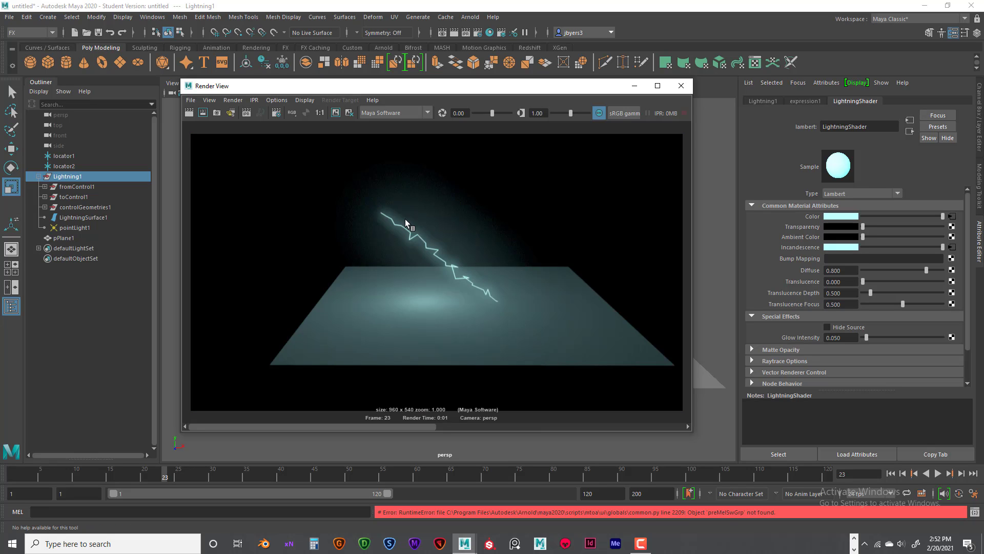
# - Lower Glow Intensity to 0.025, keep the previous image, and re-render
pyautogui.click(841, 338)
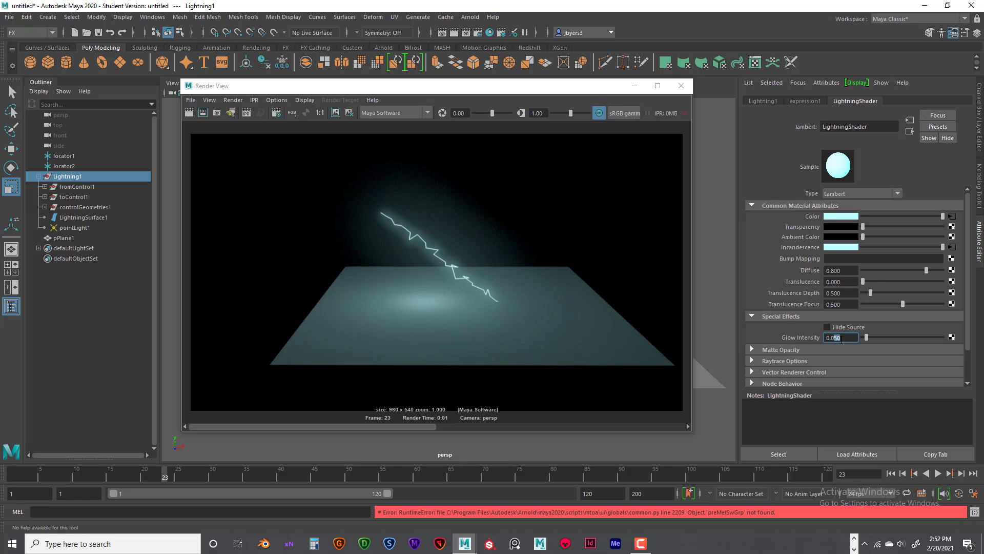
pyautogui.write('25')
pyautogui.press('Return')
pyautogui.click(334, 112)
pyautogui.click(189, 113)
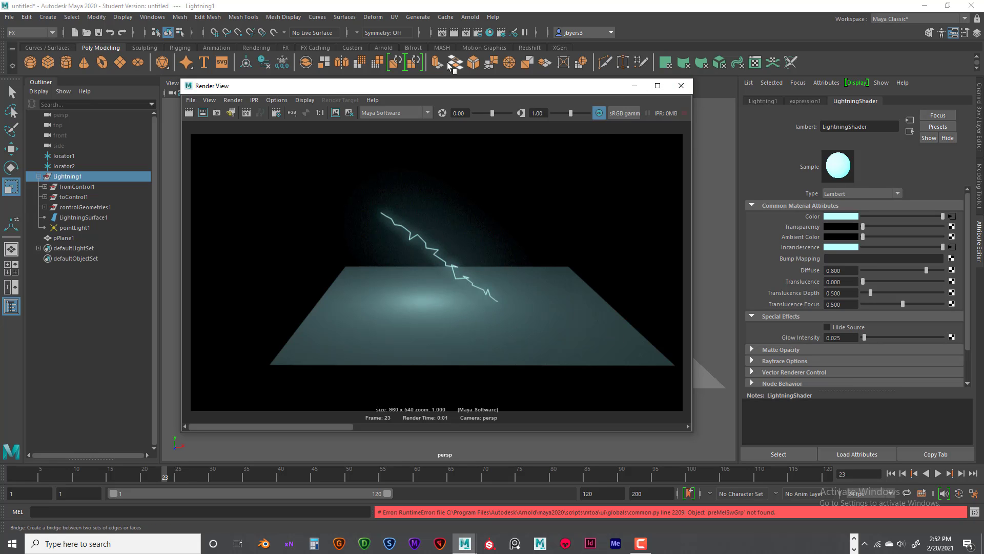
pyautogui.moveTo(314, 89); pyautogui.dragTo(302, 87)
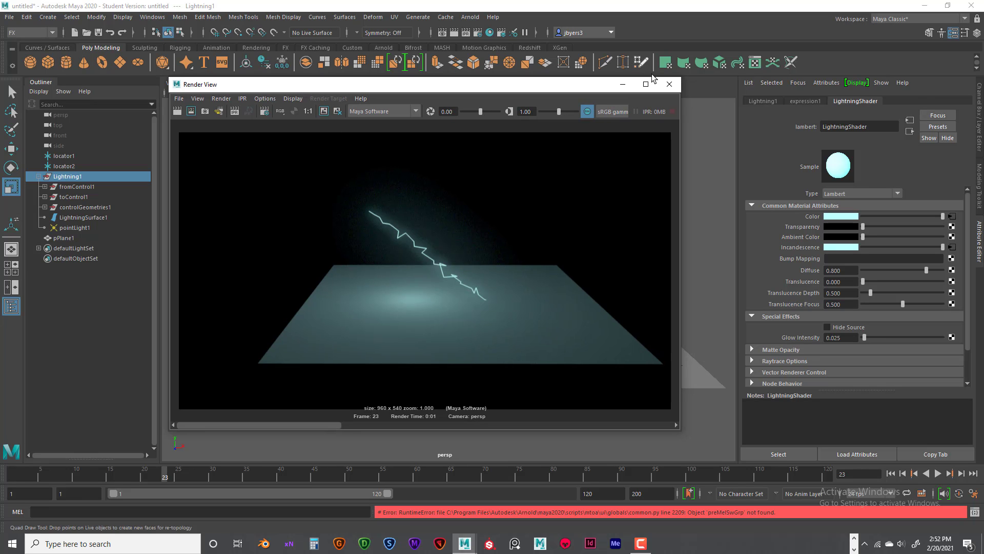
# - Break the shader Color connection and set the colour to red
pyautogui.click(669, 84)
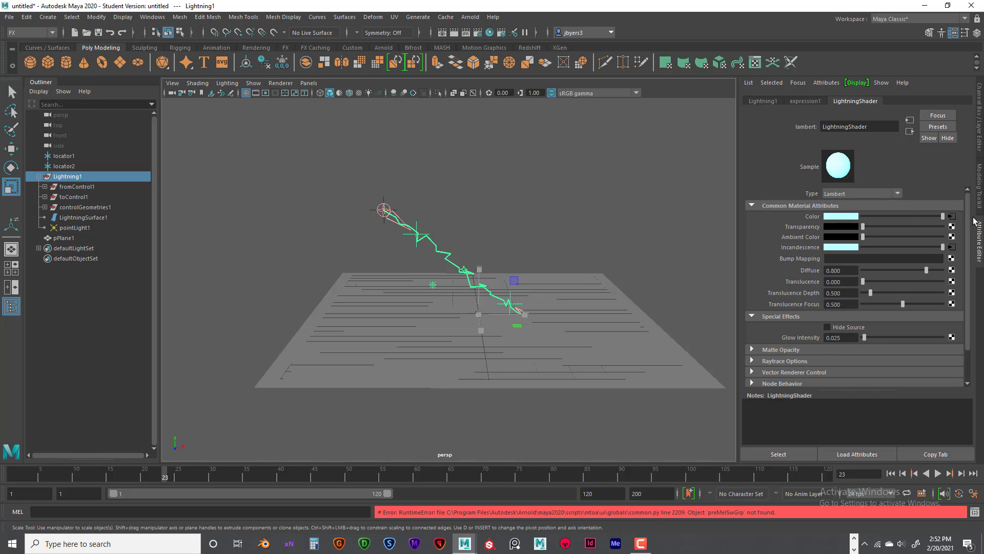
pyautogui.click(846, 218)
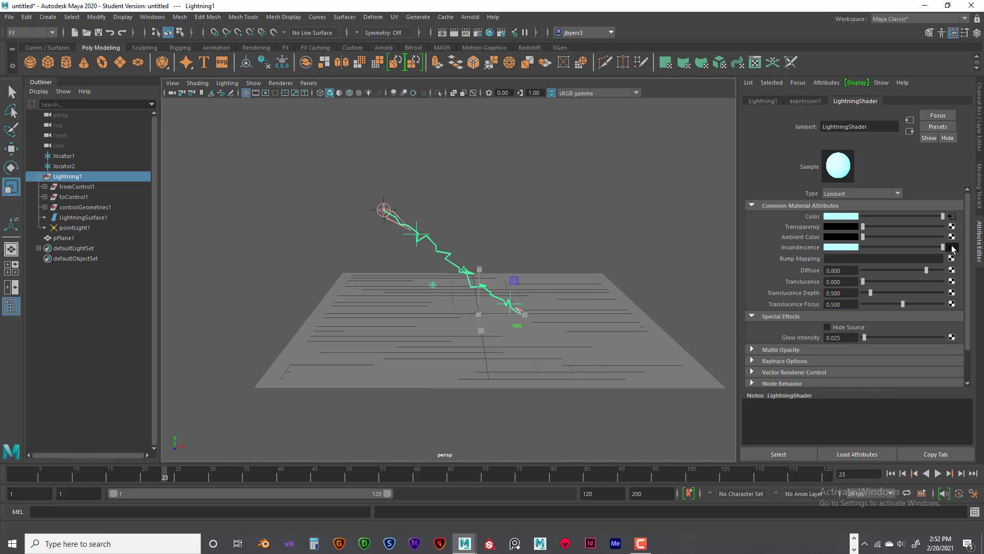
pyautogui.click(847, 217)
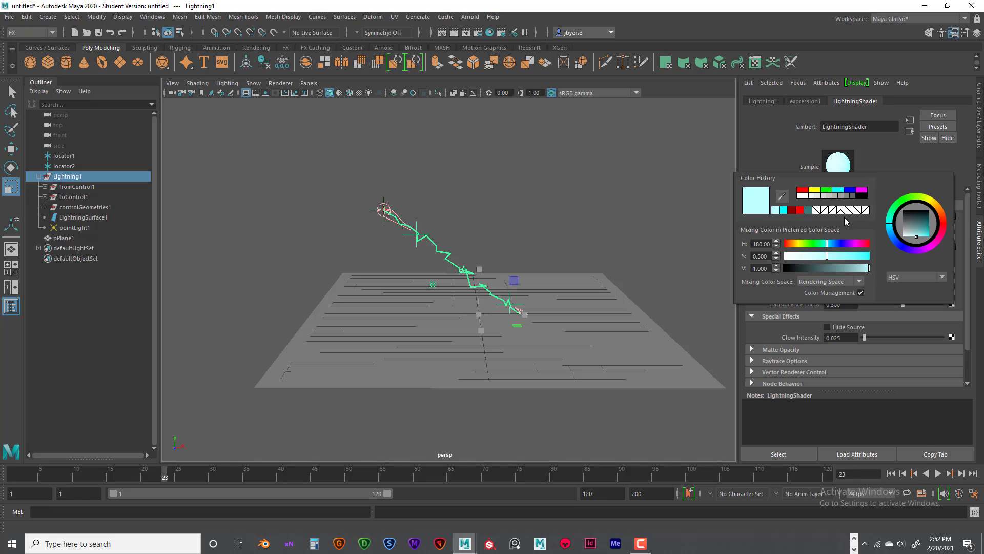
pyautogui.click(802, 189)
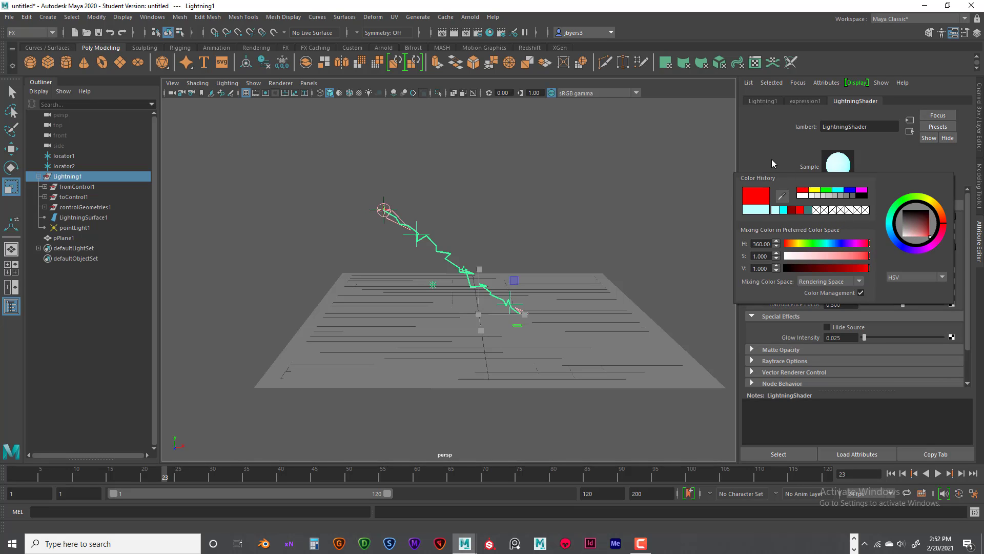
pyautogui.click(834, 218)
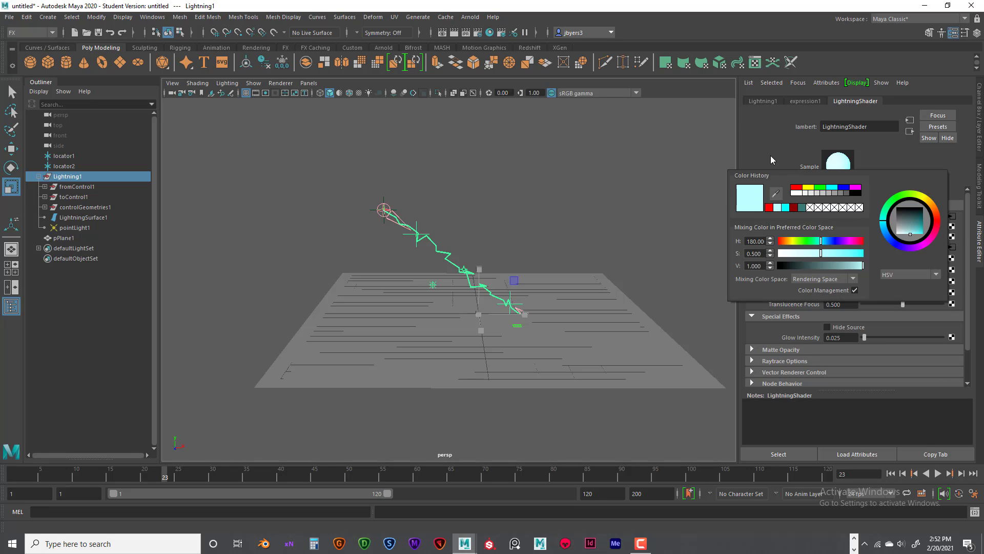
pyautogui.rightClick(808, 217)
pyautogui.click(822, 230)
pyautogui.click(841, 216)
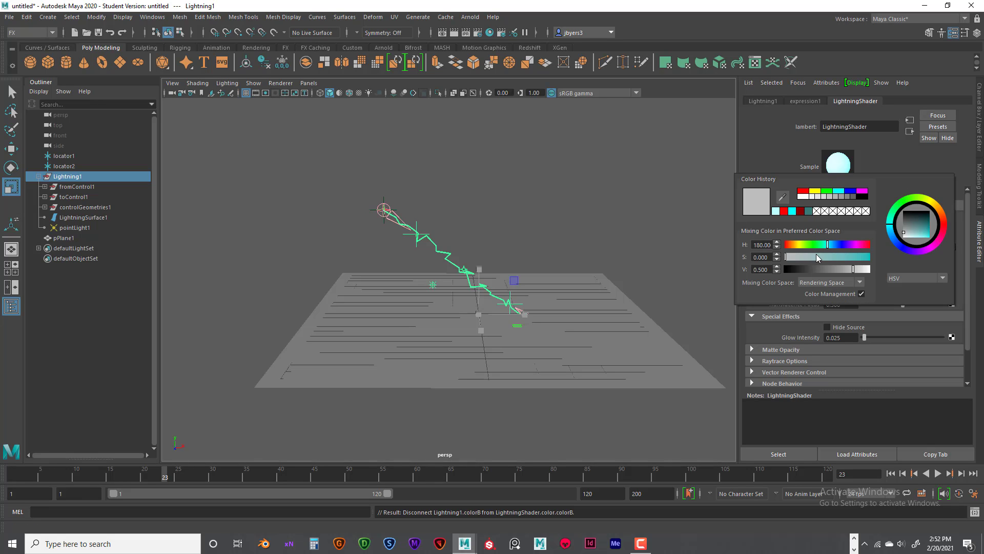
pyautogui.click(804, 191)
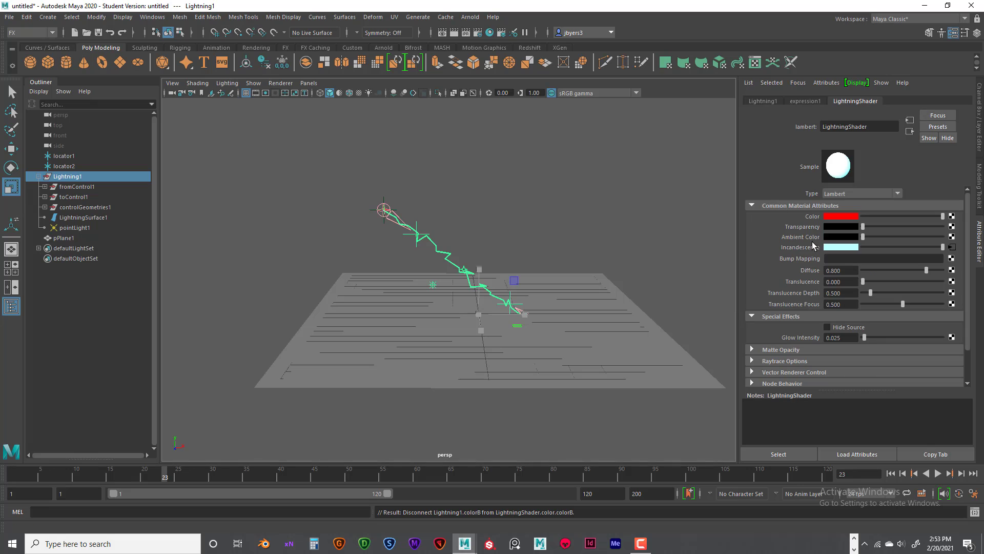
# - Break the Incandescence connection and set it to dark orange
pyautogui.rightClick(803, 247)
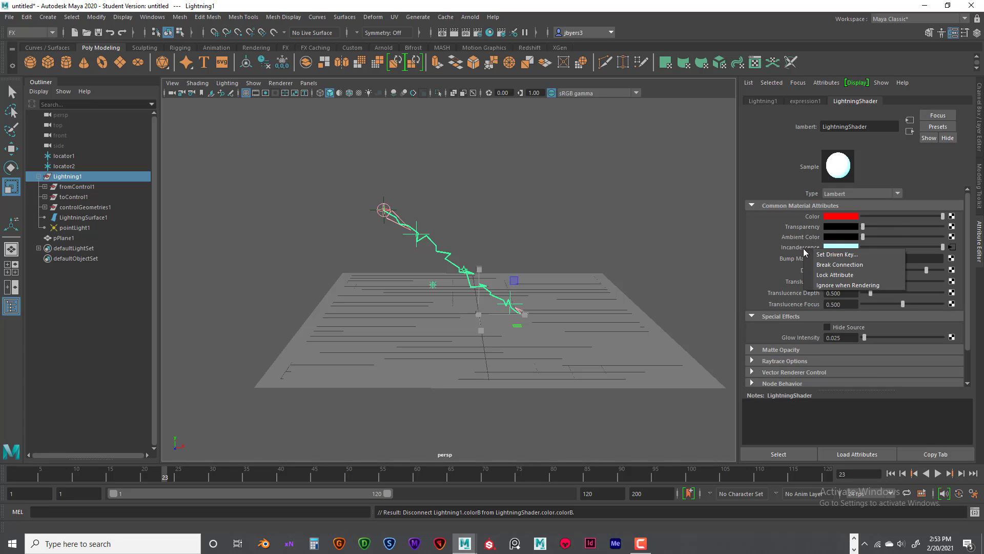
pyautogui.click(822, 260)
pyautogui.click(836, 246)
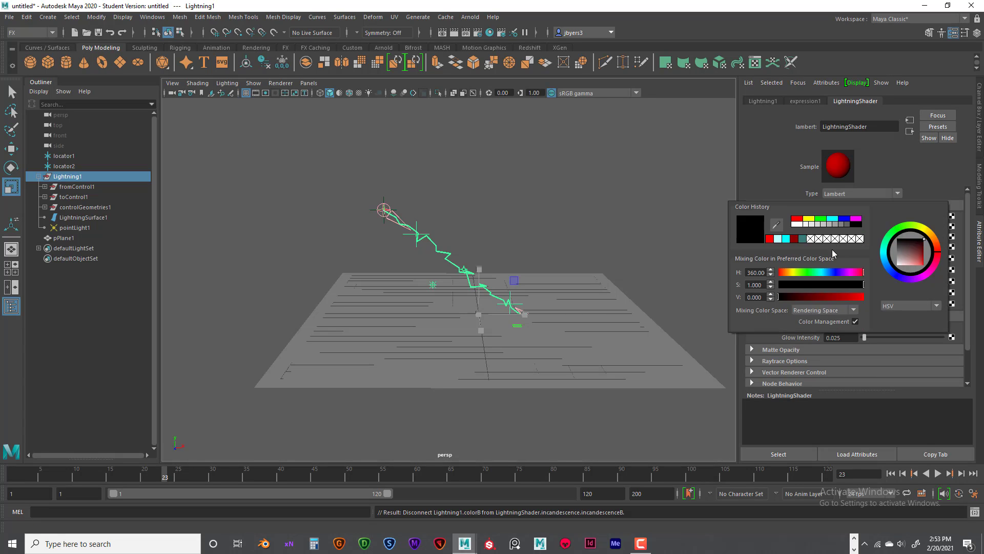
pyautogui.click(768, 239)
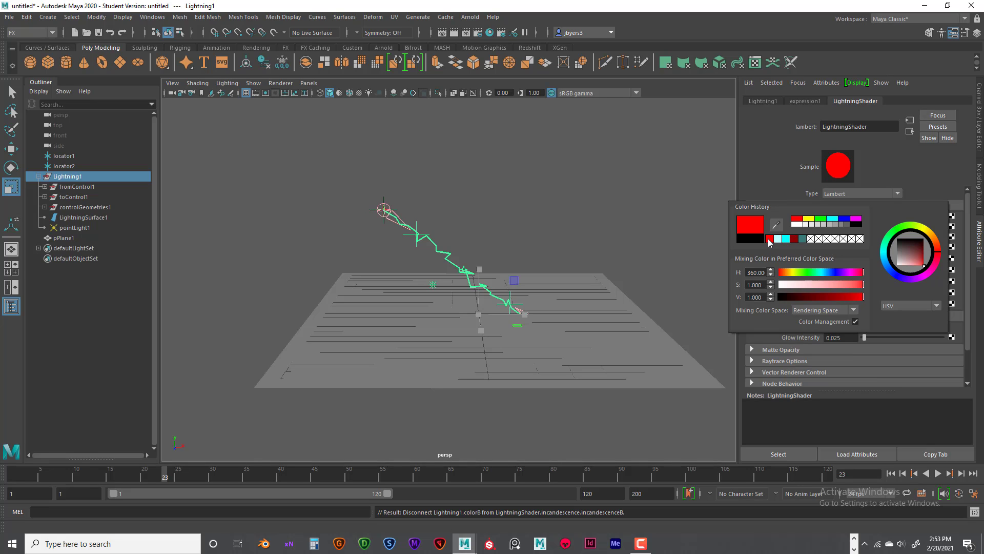
pyautogui.click(855, 247)
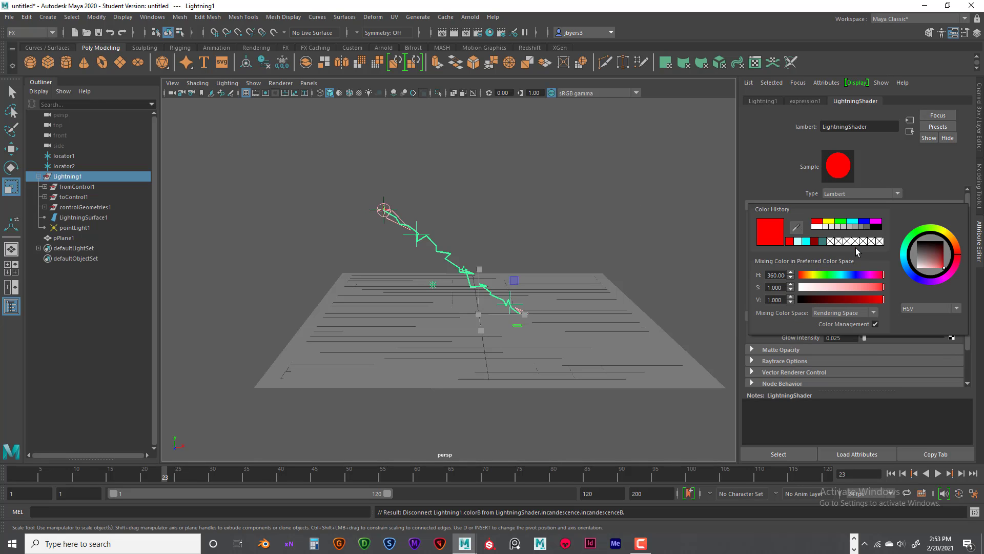
pyautogui.moveTo(957, 246); pyautogui.dragTo(960, 247)
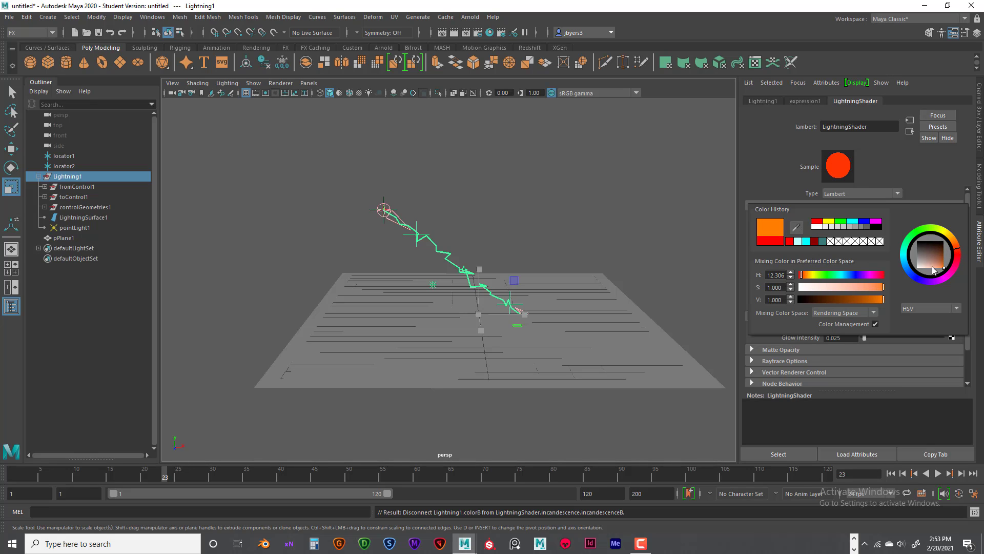
pyautogui.moveTo(874, 300); pyautogui.dragTo(861, 306)
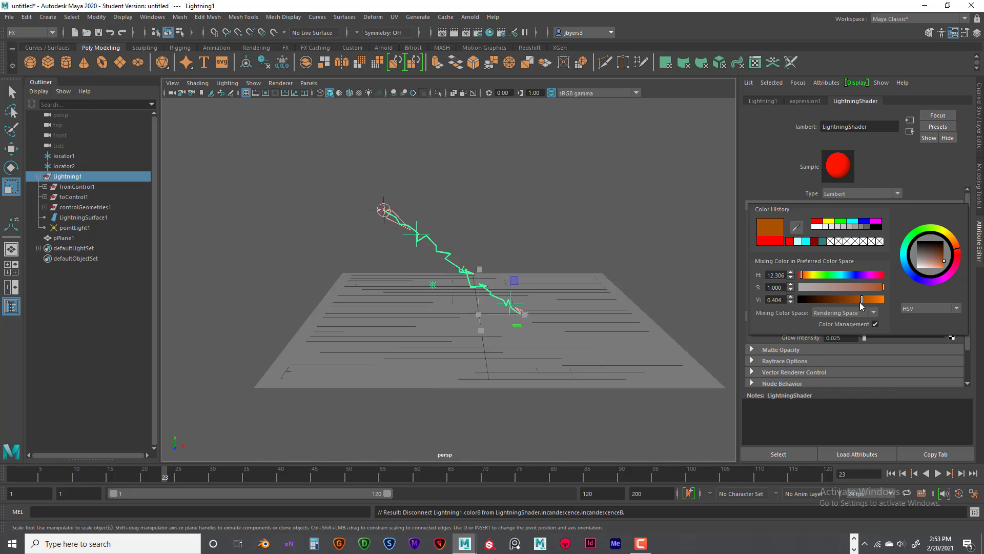
# - Deselect everything and render to check the reddish lightning
pyautogui.click(640, 214)
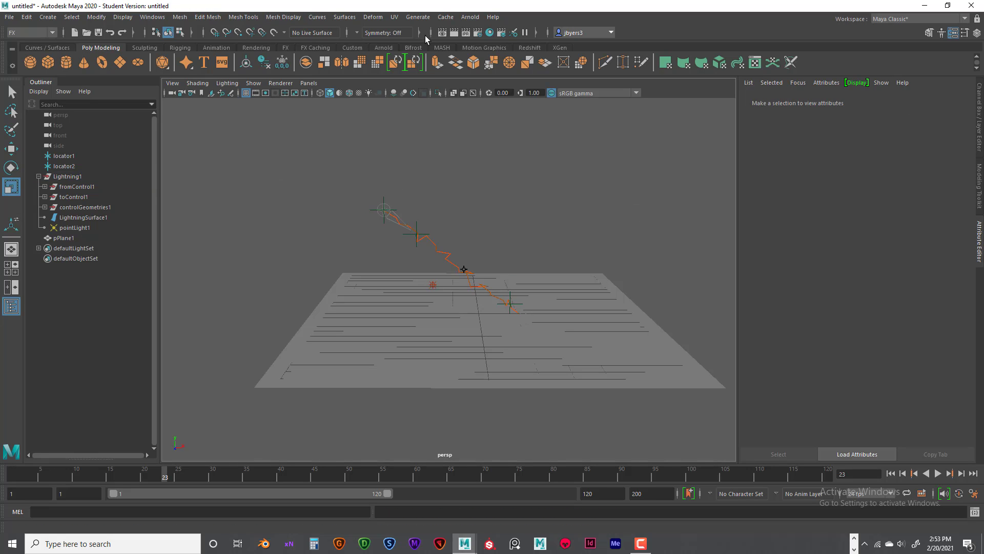
pyautogui.click(454, 32)
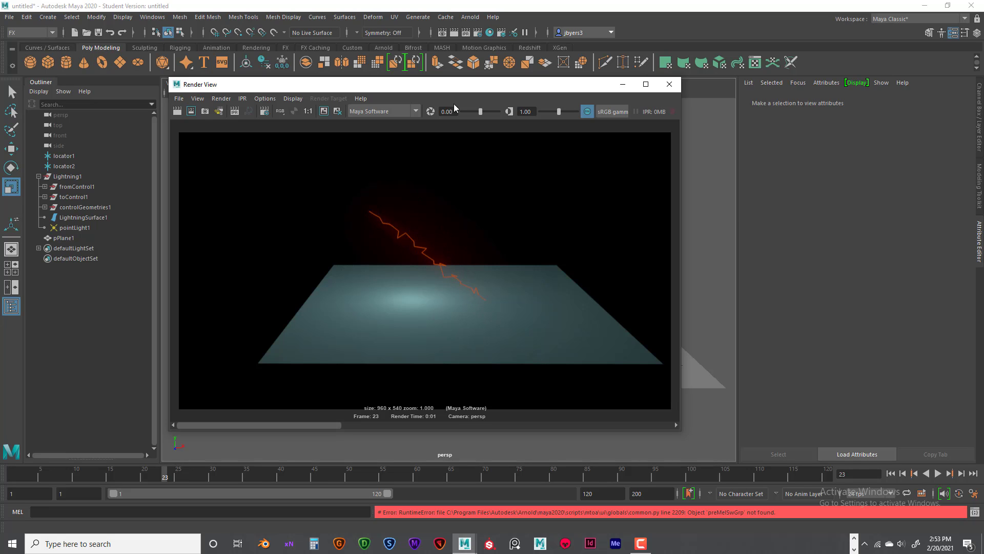
pyautogui.click(669, 84)
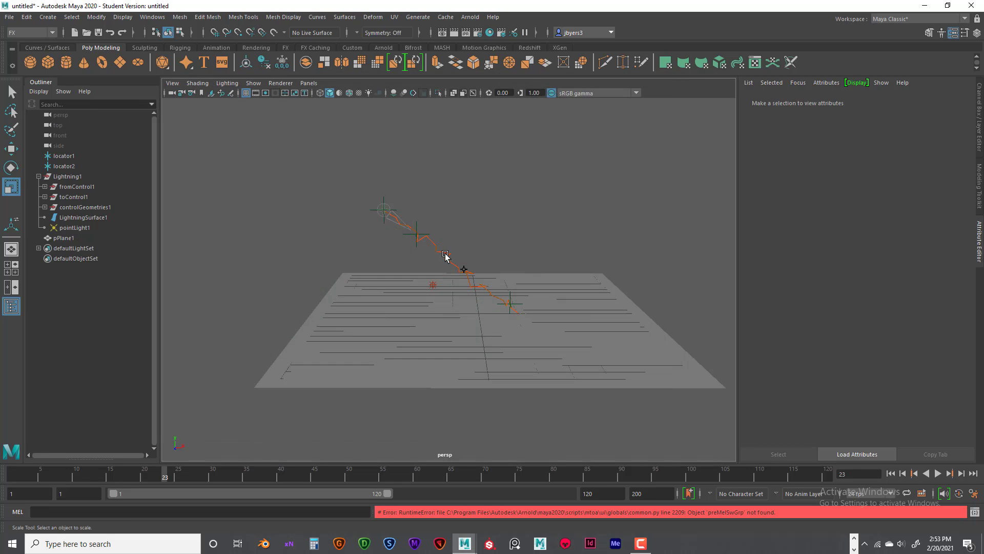
# - Change the shader colour to a pink-magenta
pyautogui.click(435, 247)
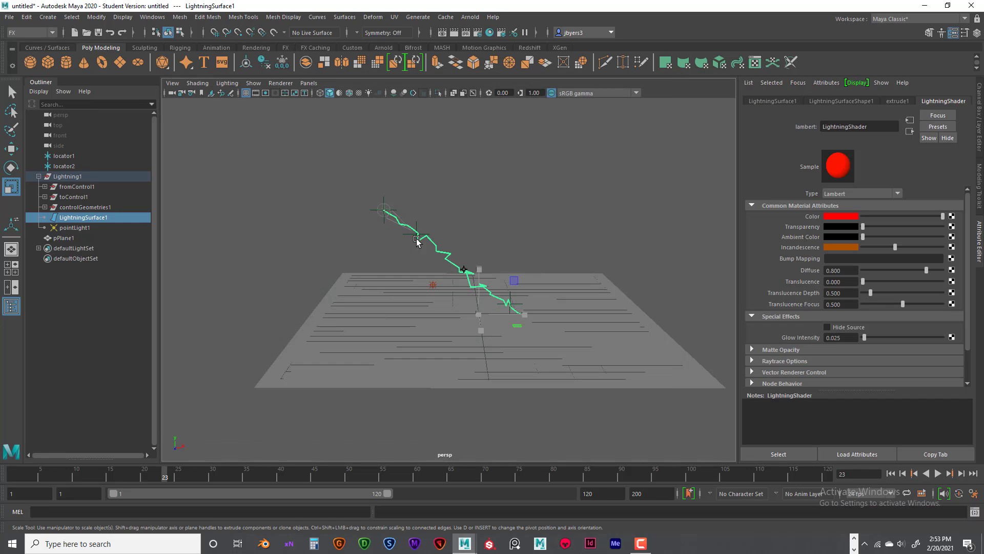
pyautogui.click(844, 218)
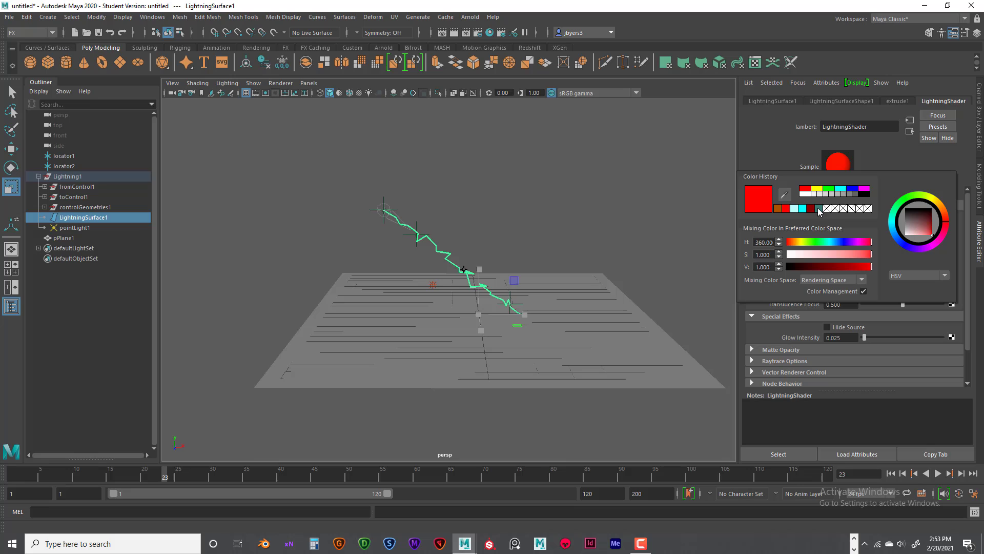
pyautogui.click(865, 188)
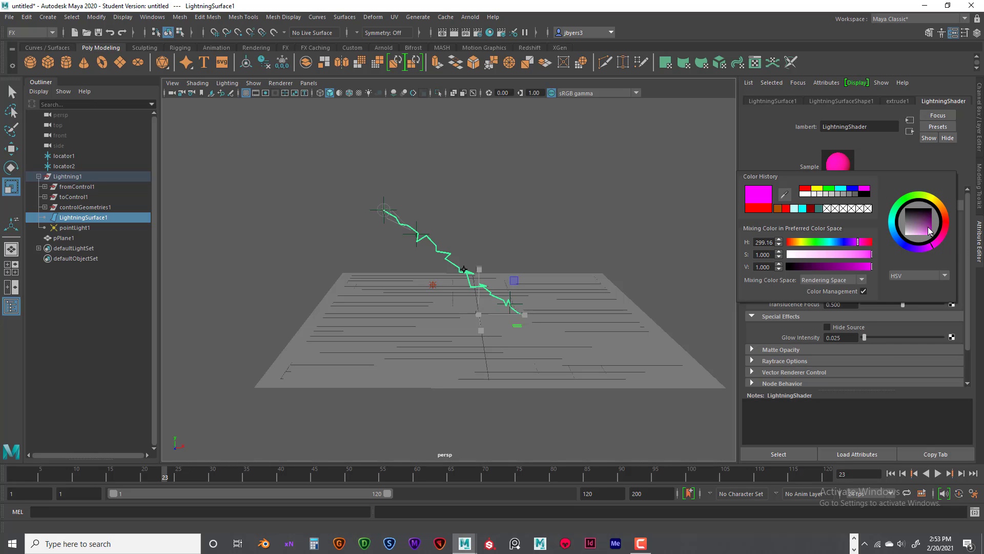
pyautogui.moveTo(930, 244)
pyautogui.mouseDown()
pyautogui.moveTo(919, 248)
pyautogui.moveTo(927, 247)
pyautogui.mouseUp()
pyautogui.moveTo(874, 267)
pyautogui.mouseDown()
pyautogui.moveTo(845, 267)
pyautogui.moveTo(875, 268)
pyautogui.mouseUp()
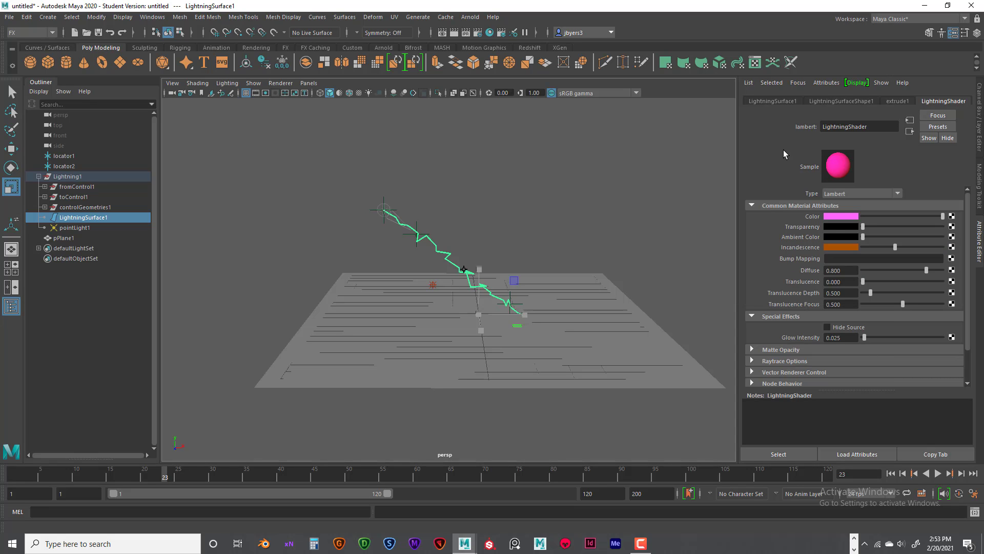
# - Set Incandescence to the history magenta, darkened to value 0.303
pyautogui.click(839, 246)
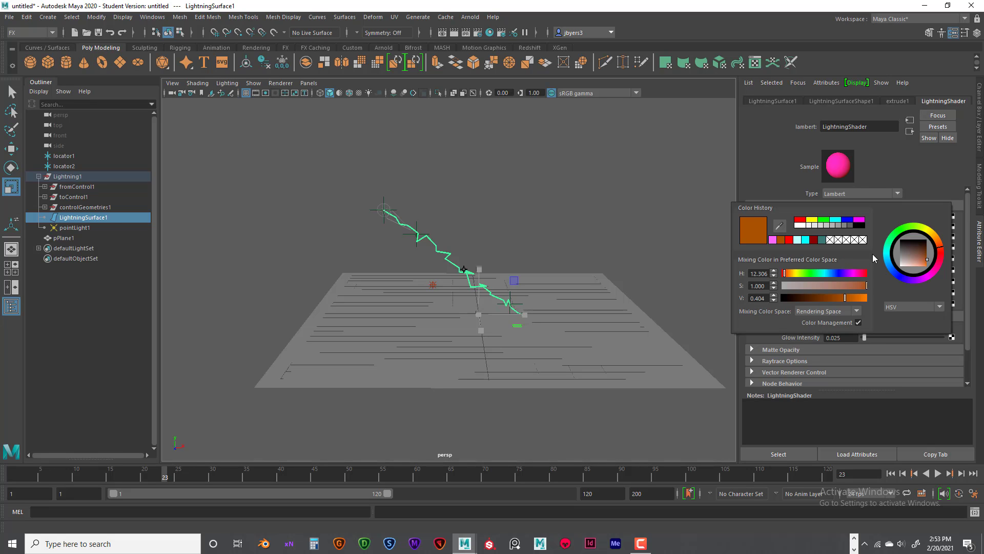
pyautogui.click(859, 219)
pyautogui.moveTo(867, 299); pyautogui.dragTo(839, 301)
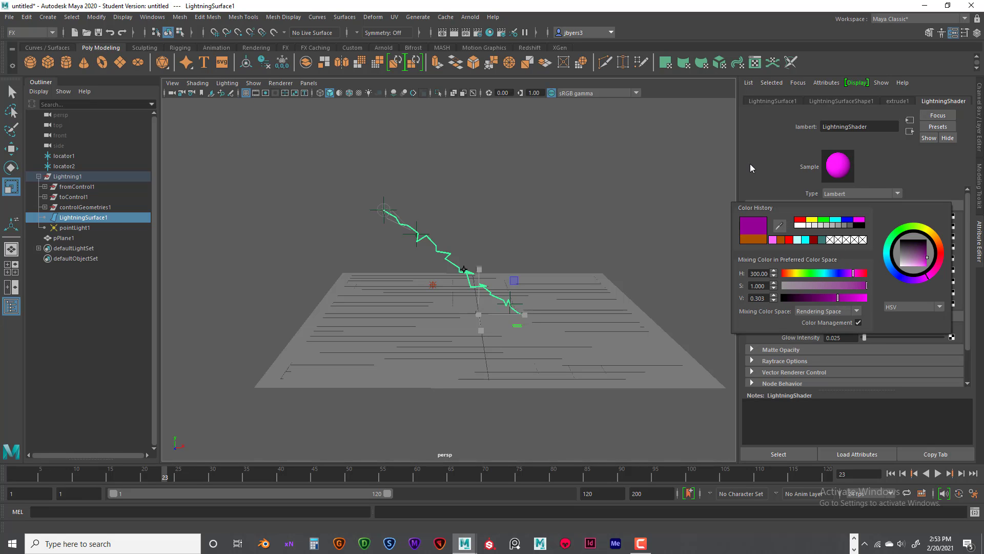
# - Preview-render the frame, then push the lightning shader's incandescence to full bright magenta
pyautogui.click(456, 32)
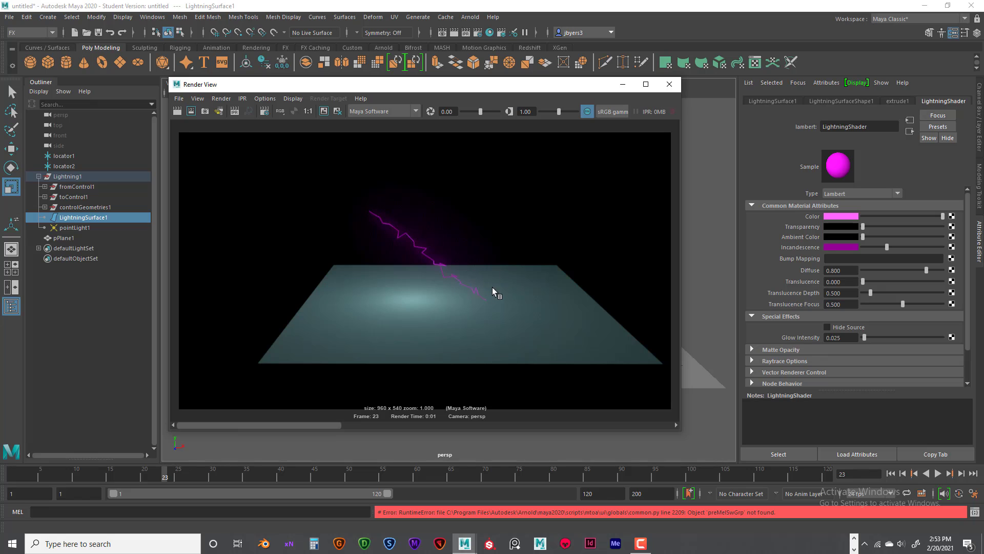
pyautogui.click(669, 84)
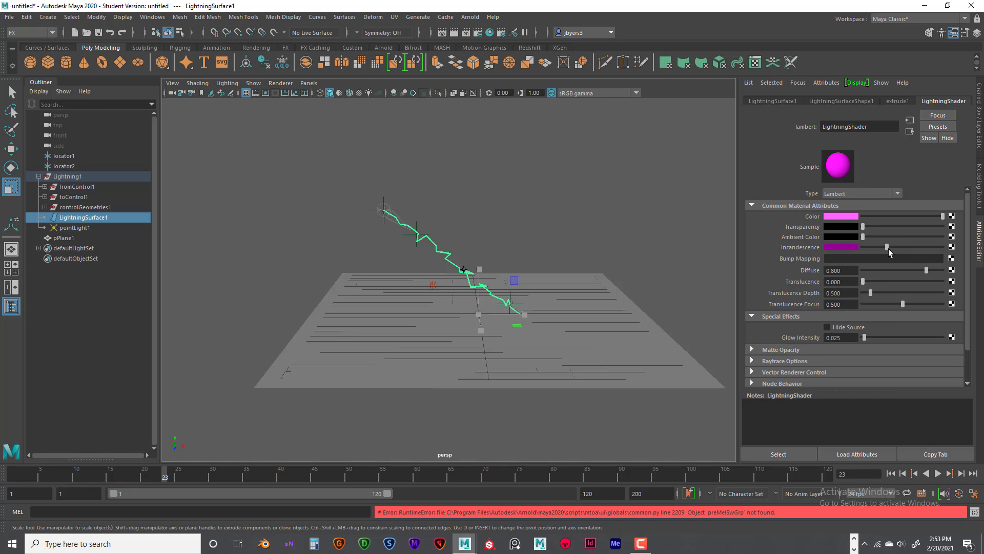
pyautogui.moveTo(886, 247); pyautogui.dragTo(943, 247)
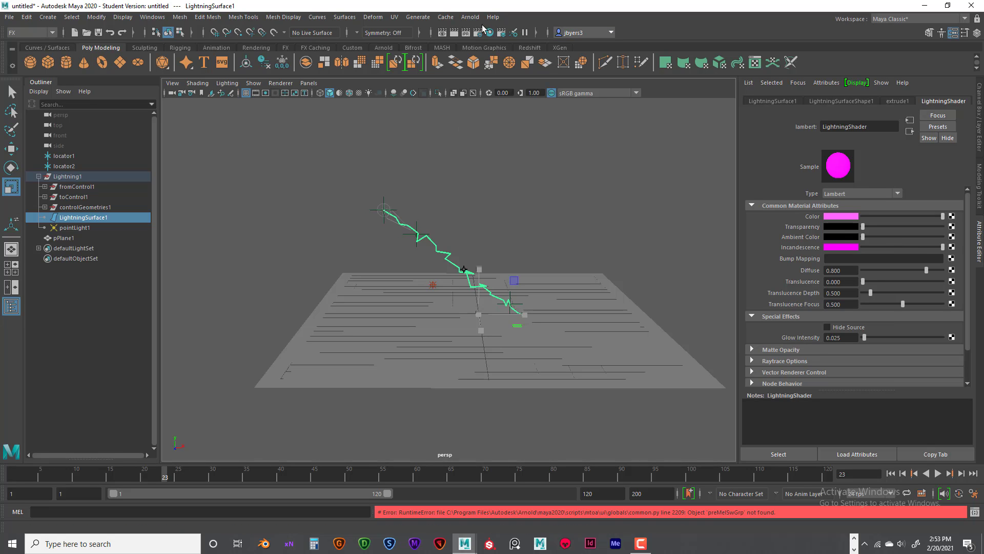
# - Re-render to confirm the purple glow, then select the lightning in the viewport
pyautogui.click(454, 32)
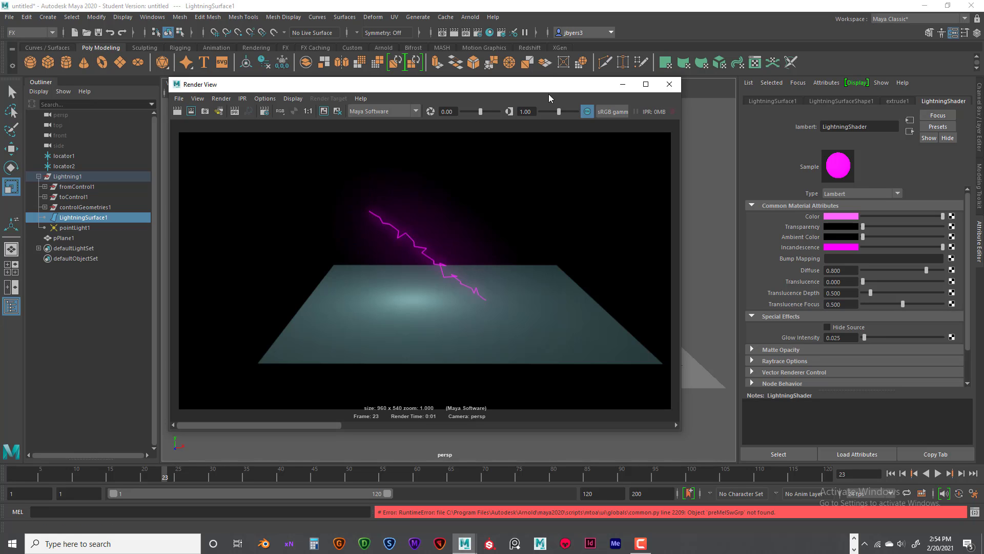
pyautogui.click(668, 84)
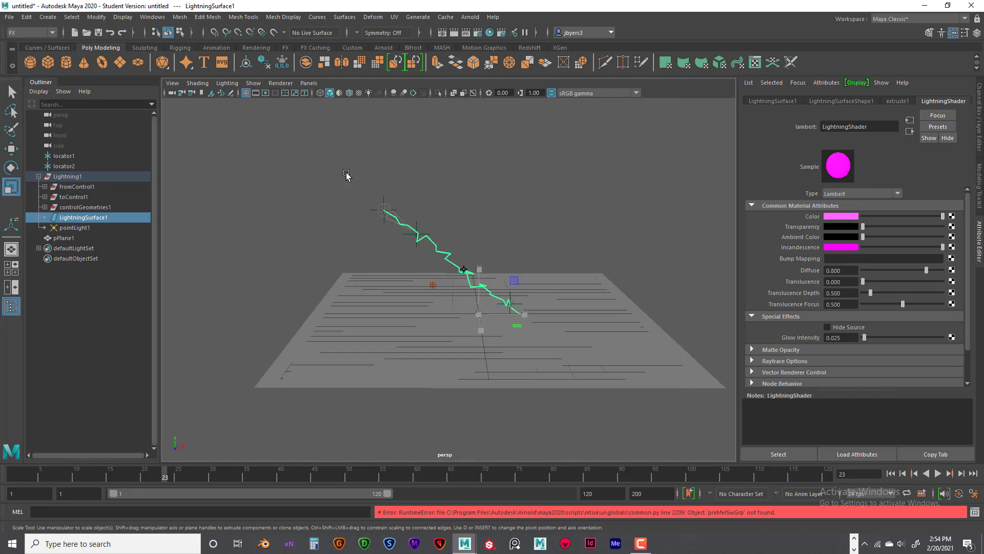
pyautogui.moveTo(346, 175); pyautogui.dragTo(457, 264)
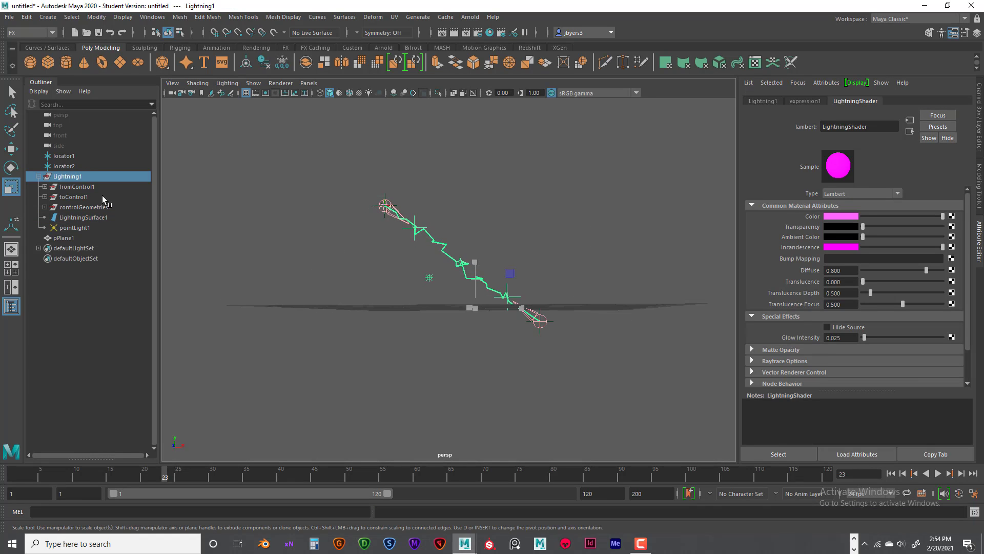
# - Delete the Lightning1 group together with LightningSurface1 and pointLight1
pyautogui.keyDown('shift'); pyautogui.click(82, 221); pyautogui.keyUp('shift')
pyautogui.keyDown('shift'); pyautogui.click(77, 227); pyautogui.keyUp('shift')
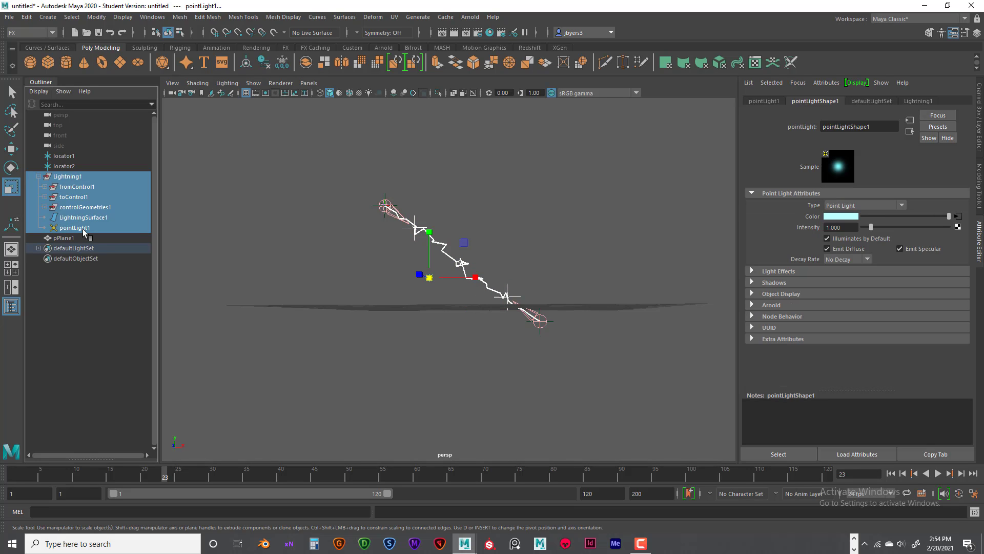
pyautogui.press('Delete')
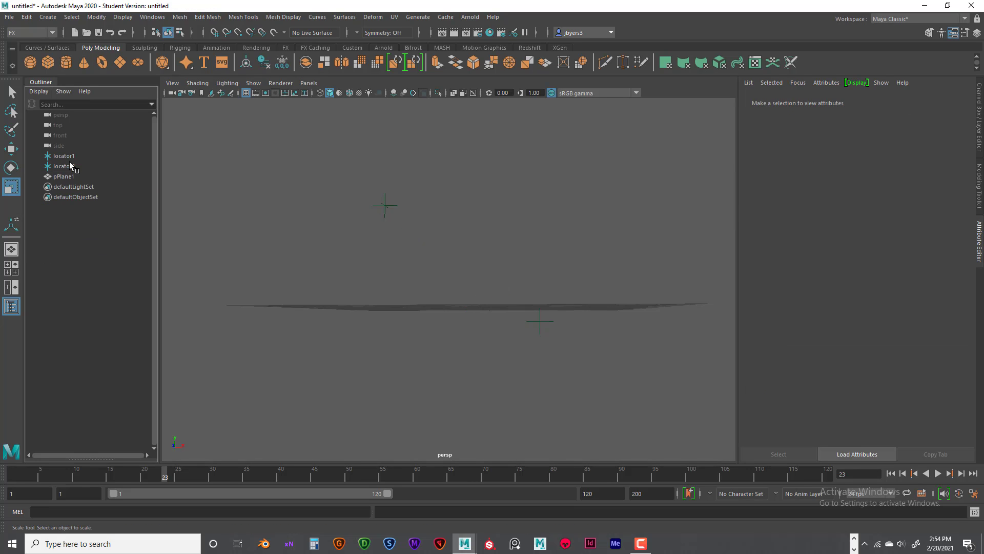
# - Lift locator2 up above the floor plane
pyautogui.click(65, 161)
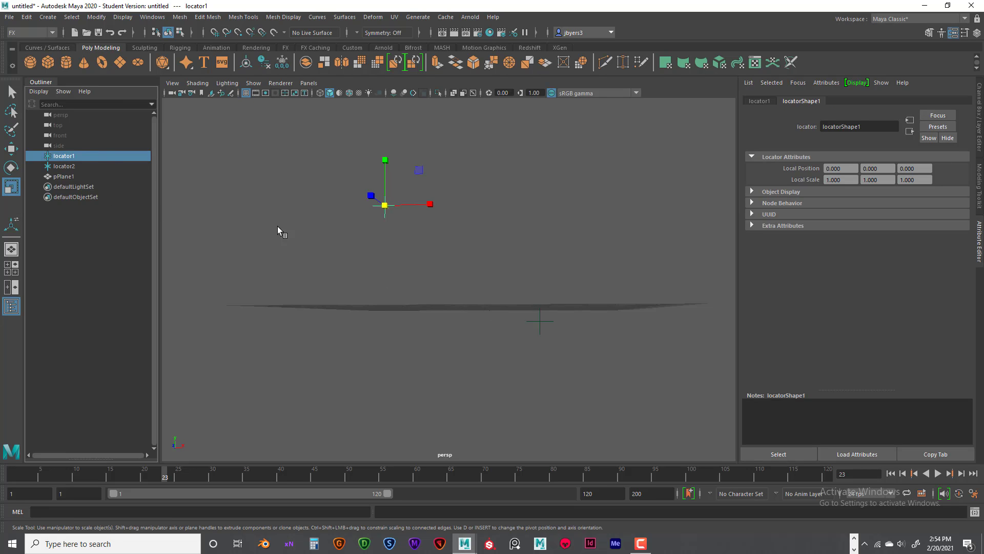
pyautogui.keyDown('alt'); pyautogui.moveTo(318, 263); pyautogui.dragTo(548, 336); pyautogui.keyUp('alt')
pyautogui.click(536, 309)
pyautogui.press('w')
pyautogui.moveTo(539, 274); pyautogui.dragTo(519, 220)
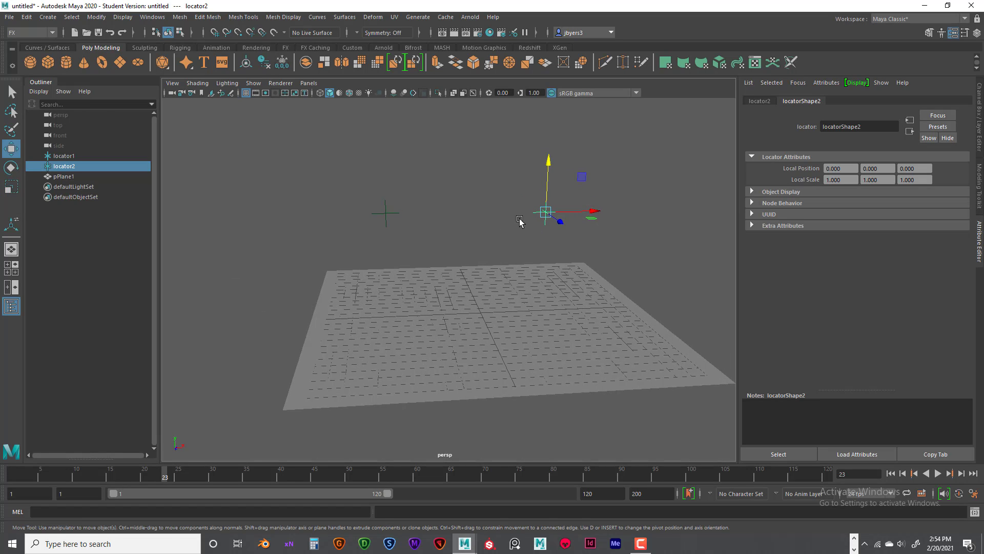
# - Duplicate locator2 into locator3 on the plane, then duplicate again into locator4
pyautogui.hotkey('ctrl', 'd')
pyautogui.moveTo(542, 167); pyautogui.dragTo(456, 316)
pyautogui.hotkey('ctrl', 'd')
# - Select all four locators, locator1 through locator4
pyautogui.click(461, 259)
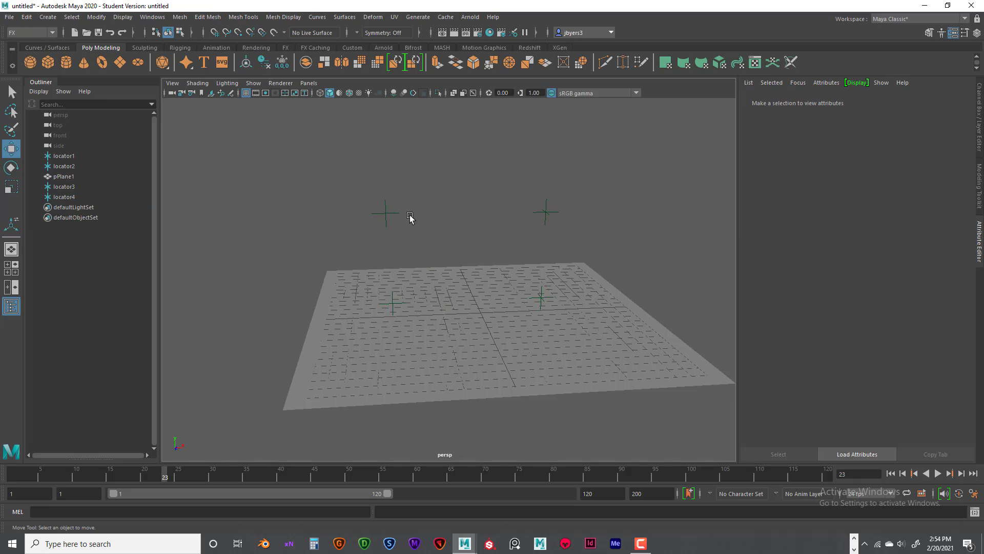
pyautogui.click(385, 212)
pyautogui.press('q')
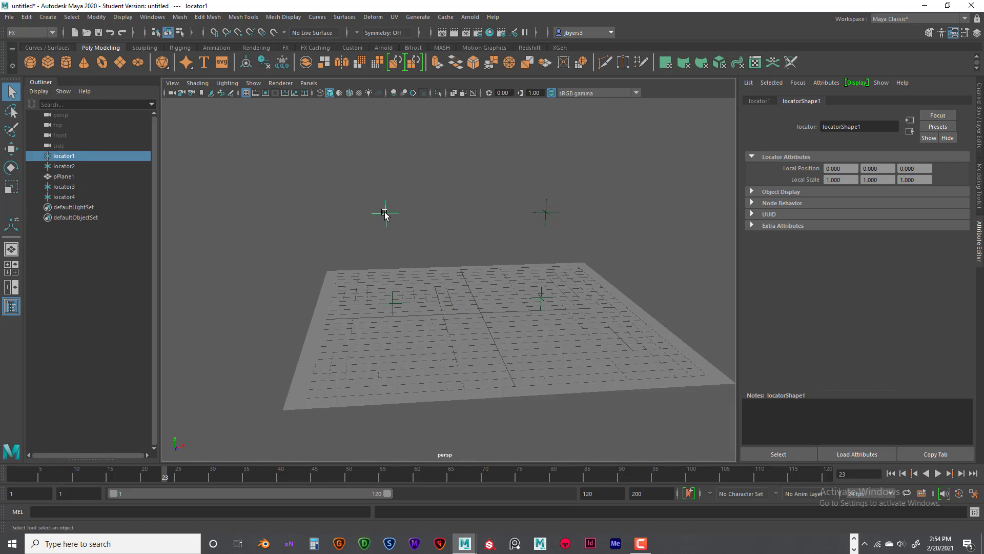
pyautogui.keyDown('shift'); pyautogui.click(546, 213); pyautogui.keyUp('shift')
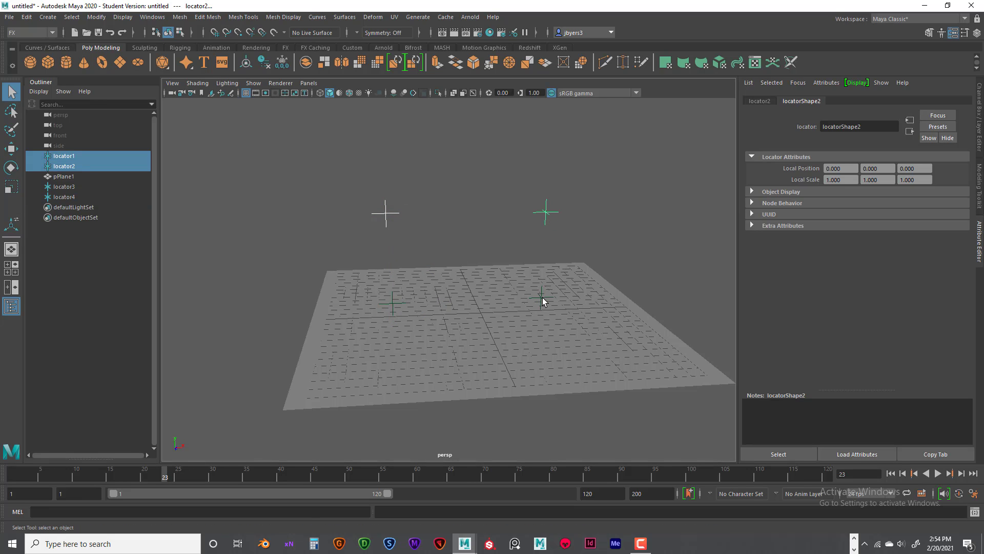
pyautogui.keyDown('shift'); pyautogui.click(541, 298); pyautogui.keyUp('shift')
pyautogui.keyDown('shift'); pyautogui.click(391, 303); pyautogui.keyUp('shift')
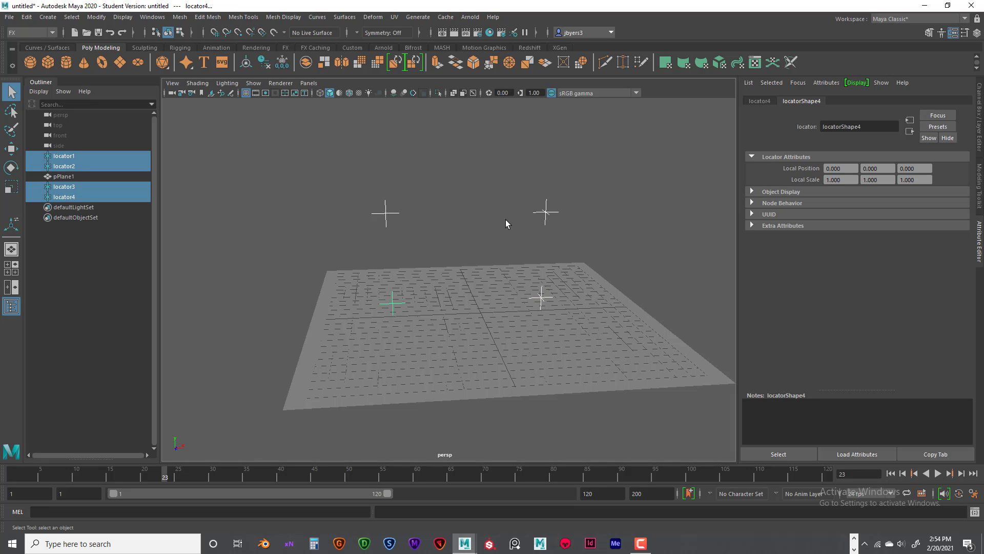
# - Create lightning between them via Effects > Create Lightning, giving six bolts
pyautogui.press('space')
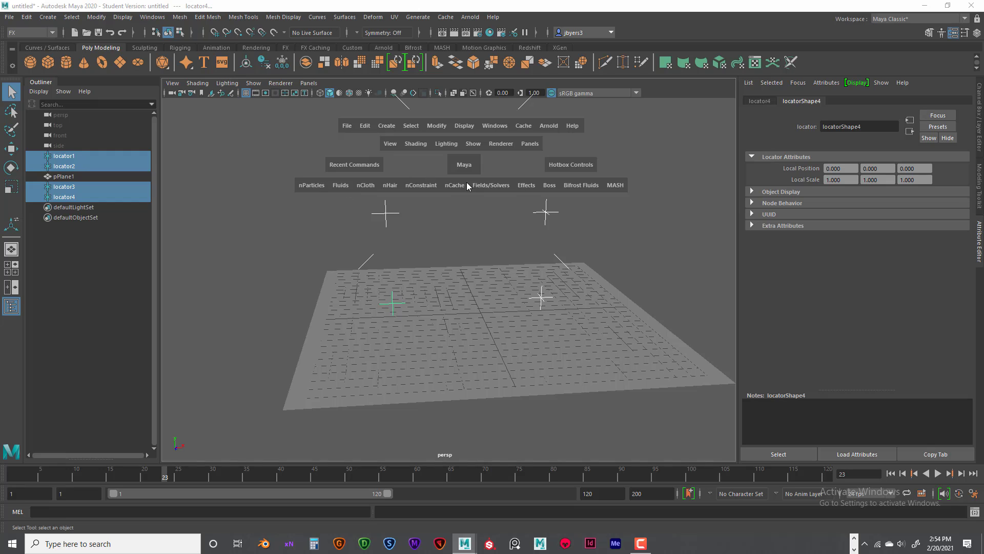
pyautogui.moveTo(513, 192); pyautogui.dragTo(557, 280)
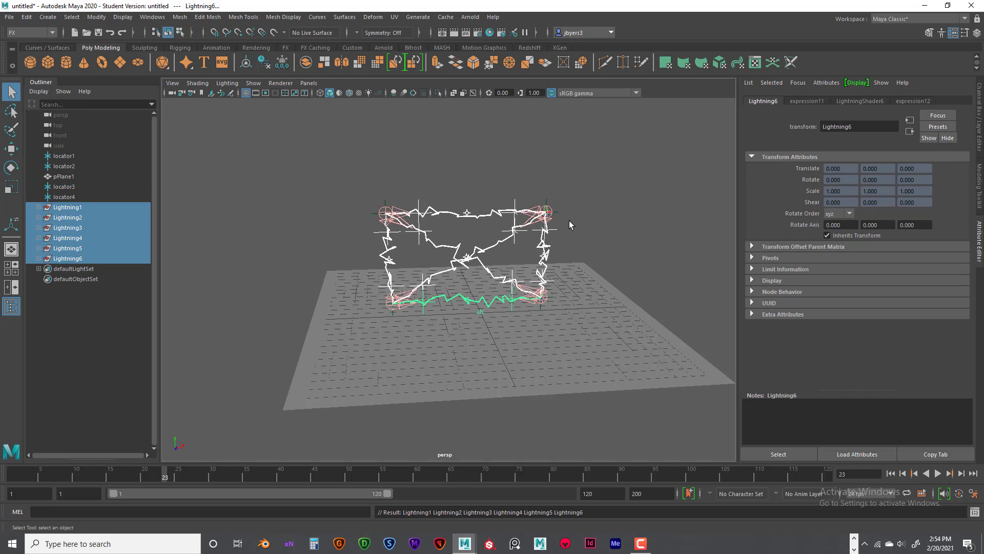
pyautogui.keyDown('alt'); pyautogui.moveTo(568, 220); pyautogui.dragTo(549, 211); pyautogui.keyUp('alt')
# - Move locator2, locator3 and locator4 to test how the lightning bolts stretch
pyautogui.click(549, 211)
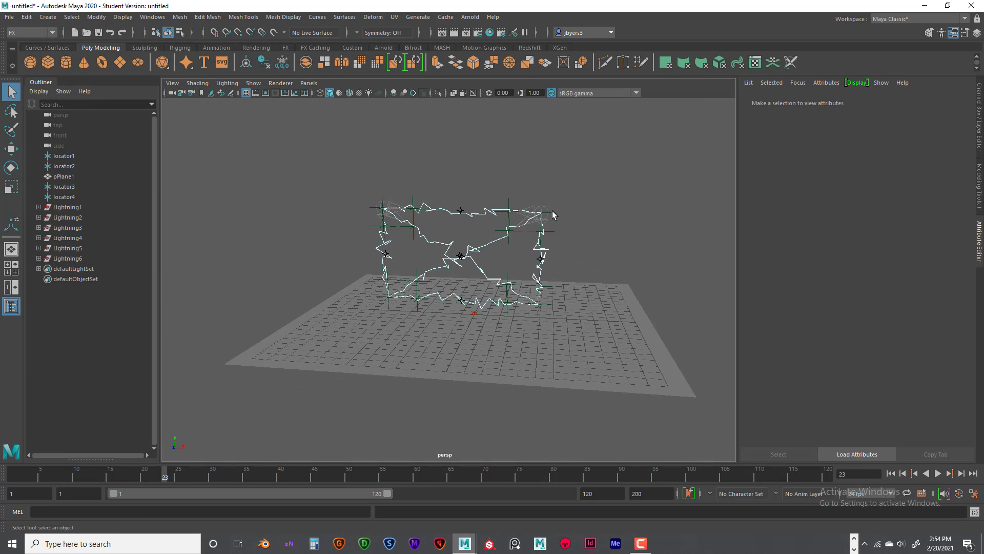
pyautogui.press('w')
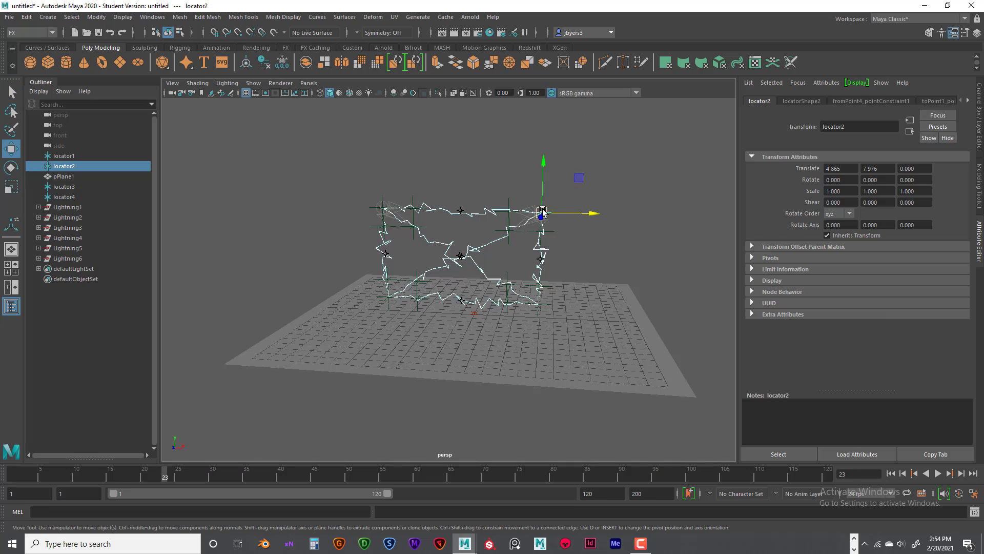
pyautogui.moveTo(542, 213); pyautogui.dragTo(552, 151)
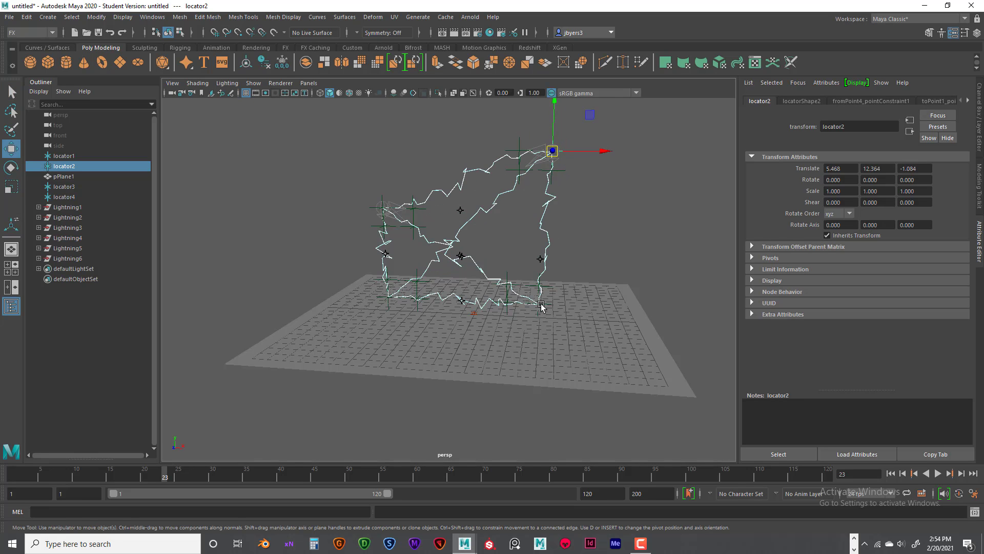
pyautogui.click(542, 312)
pyautogui.moveTo(543, 312); pyautogui.dragTo(605, 286)
pyautogui.click(381, 303)
pyautogui.moveTo(380, 303); pyautogui.dragTo(333, 289)
# - Pull locator1 up-left, then undo the moves and remove all six lightning bolts
pyautogui.click(384, 204)
pyautogui.moveTo(384, 203); pyautogui.dragTo(342, 151)
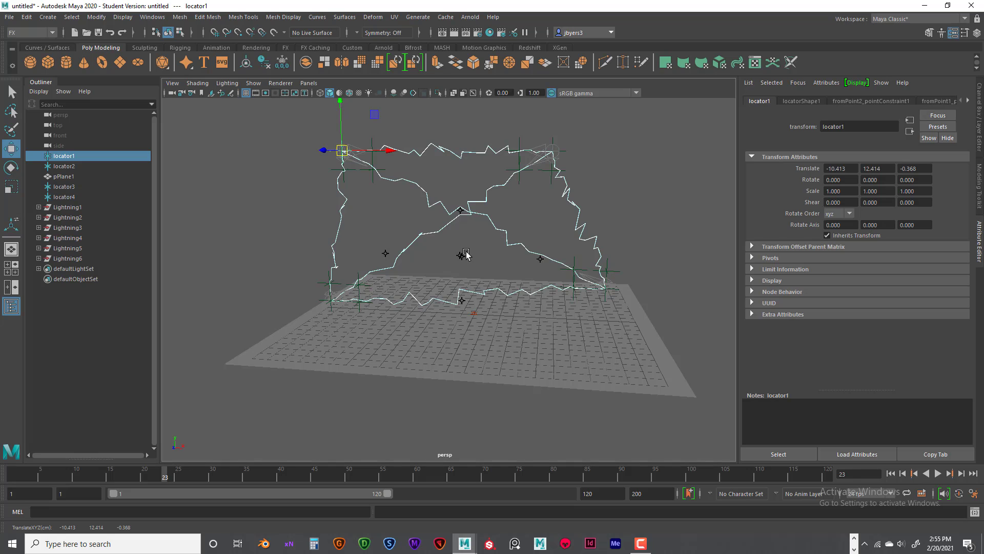
pyautogui.hotkey('ctrl', 'z')
pyautogui.hotkey('ctrl', 'z')
pyautogui.hotkey('ctrl', 'z')
pyautogui.hotkey('ctrl', 'z')
pyautogui.hotkey('ctrl', 'z')
pyautogui.hotkey('ctrl', 'z')
pyautogui.hotkey('ctrl', 'z')
pyautogui.hotkey('ctrl', 'z')
pyautogui.hotkey('ctrl', 'z')
pyautogui.hotkey('ctrl', 'z')
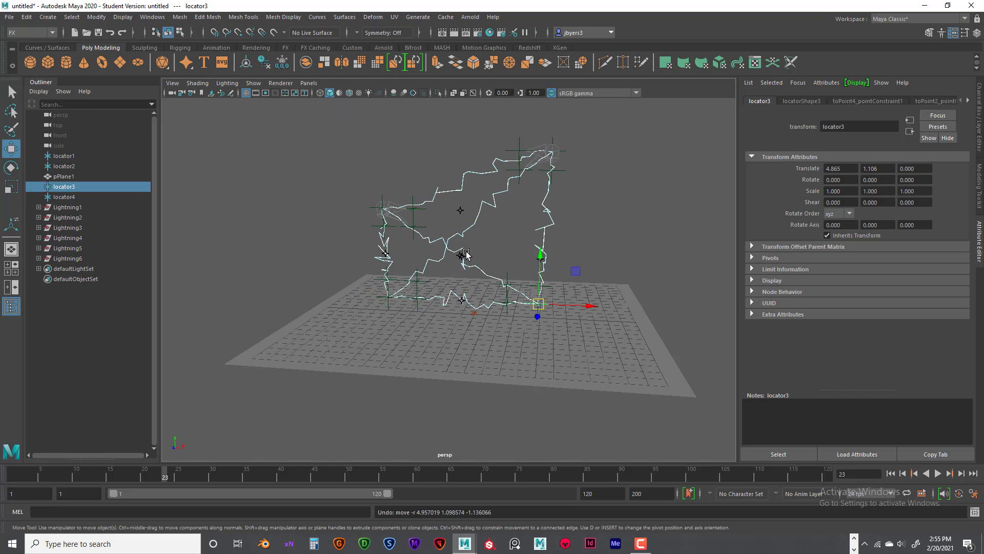
pyautogui.hotkey('ctrl', 'z')
pyautogui.hotkey('ctrl', 'z')
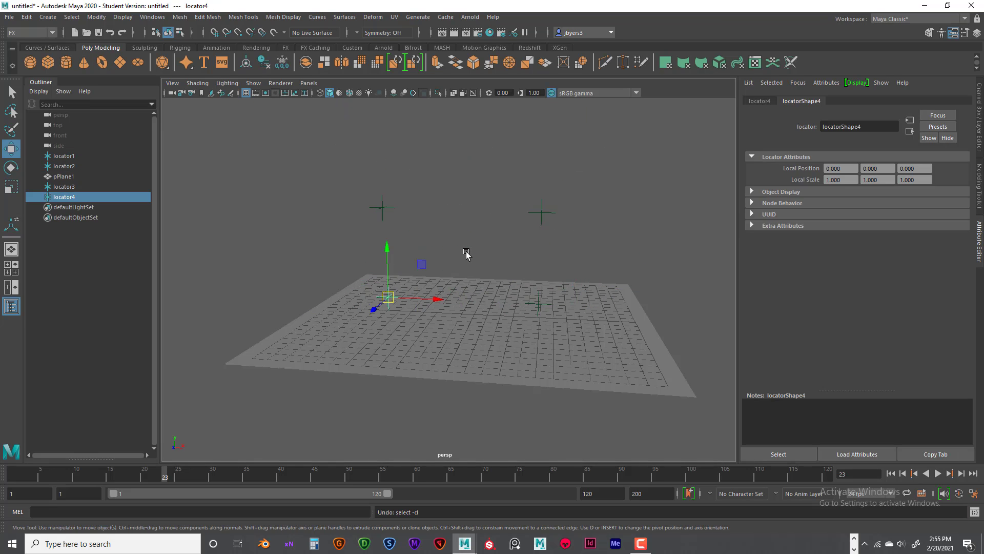